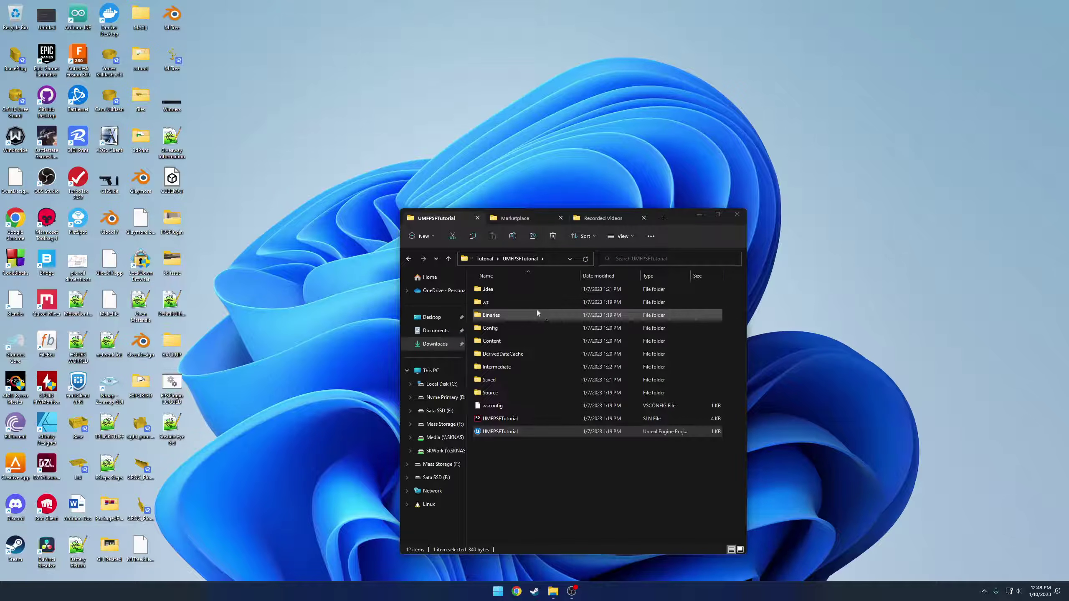
Create a new folder named Plugins in the UMFPSFTutorial project folder.
{"action": "right_click", "coordinate": [519, 450]}
{"action": "mouse_move", "coordinate": [611, 435]}
{"action": "left_click", "coordinate": [669, 434]}
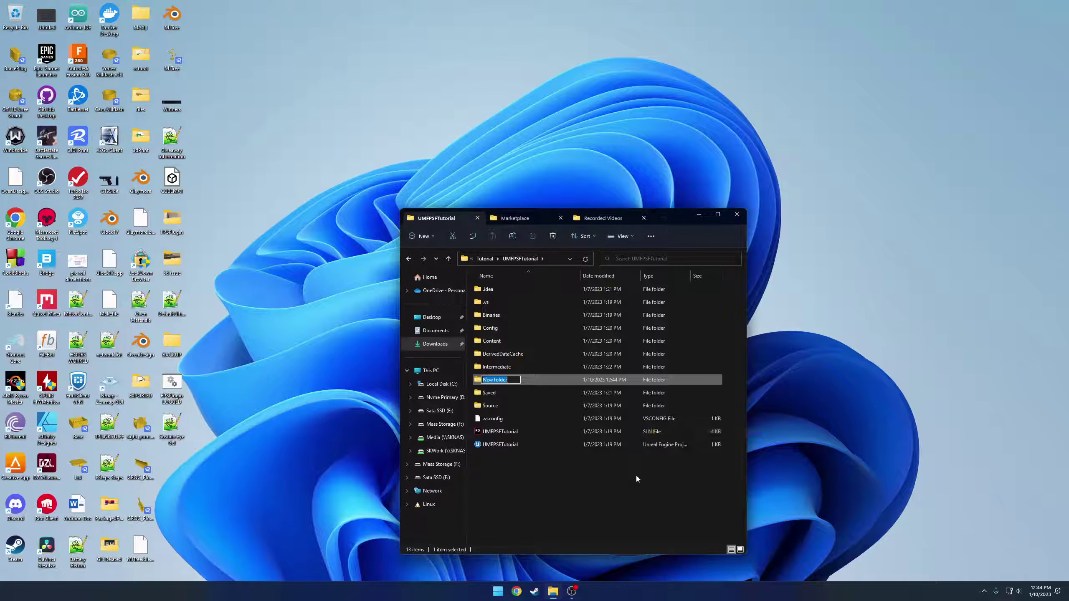
{"action": "type", "text": "Plugins"}
{"action": "key", "text": "Return"}
Copy the UltimateFPSTemplate folder from the Marketplace folder into the project's Plugins folder.
{"action": "double_click", "coordinate": [509, 340]}
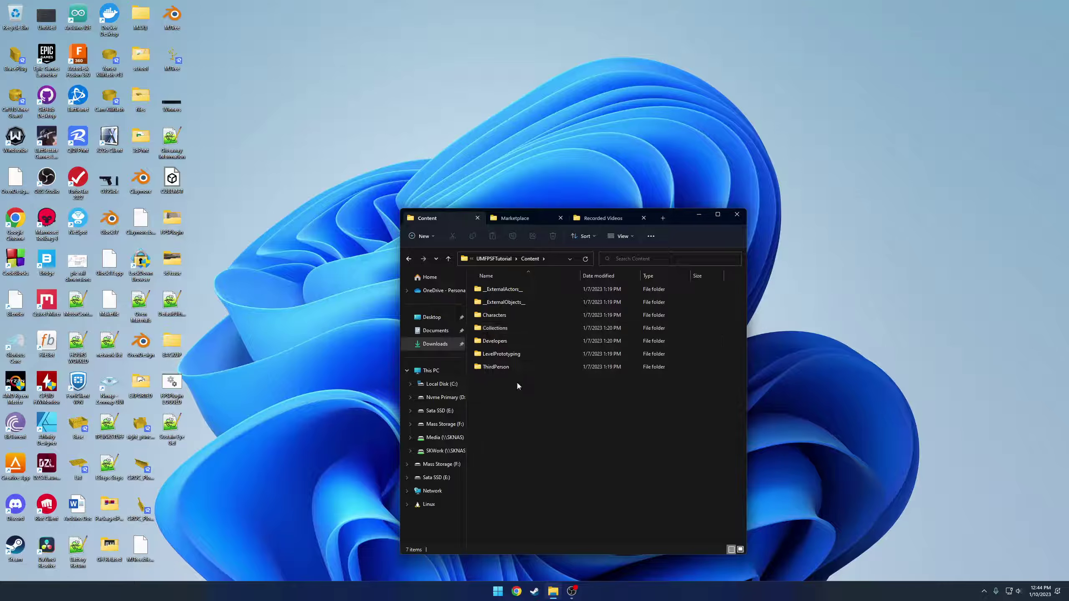
{"action": "key", "text": "alt+Left"}
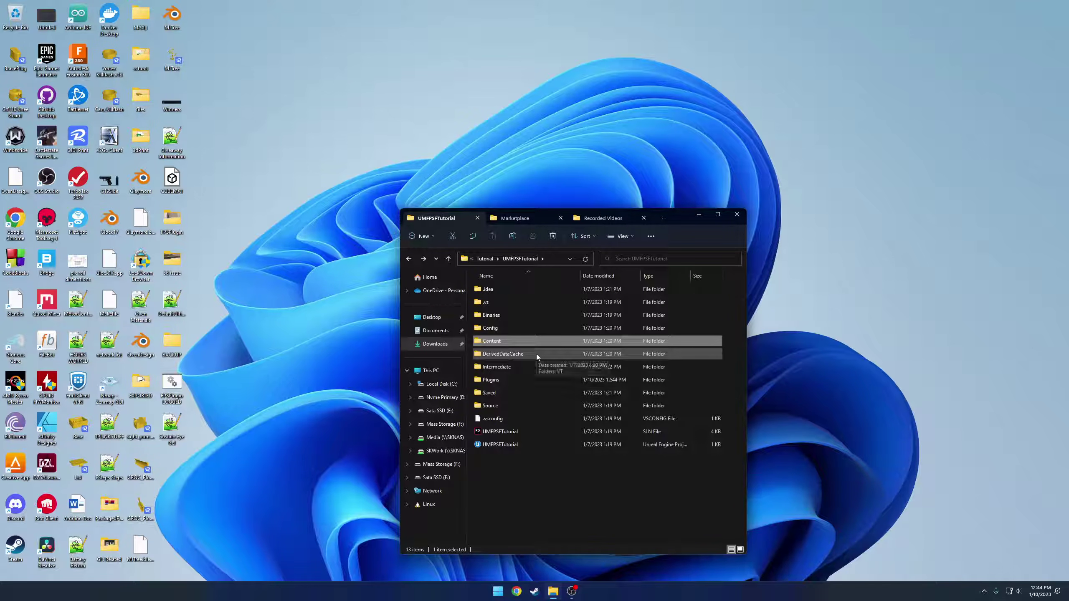
{"action": "double_click", "coordinate": [512, 380]}
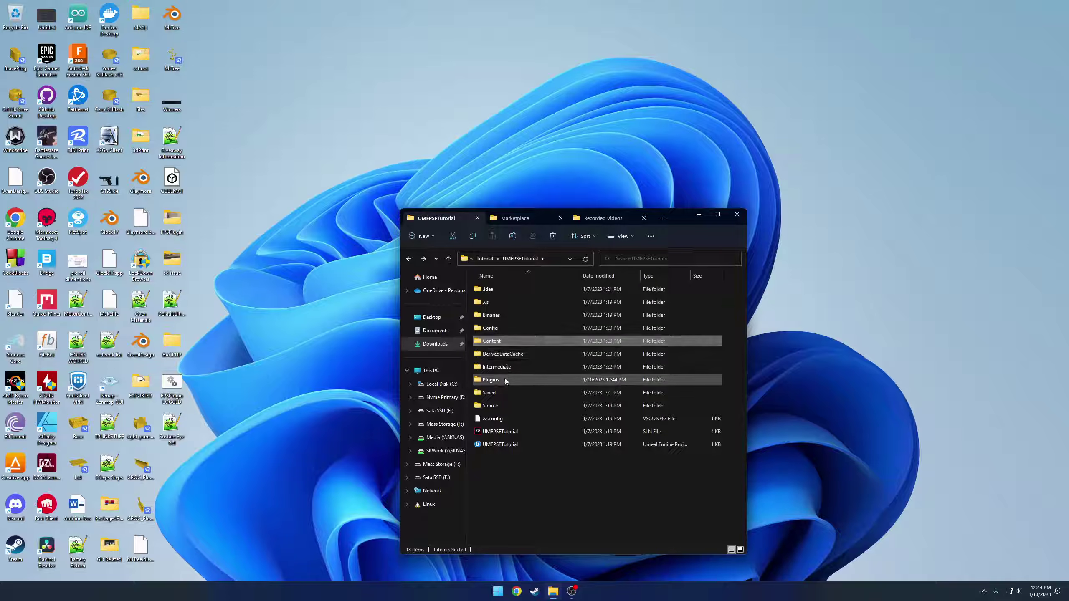
{"action": "left_click", "coordinate": [516, 218]}
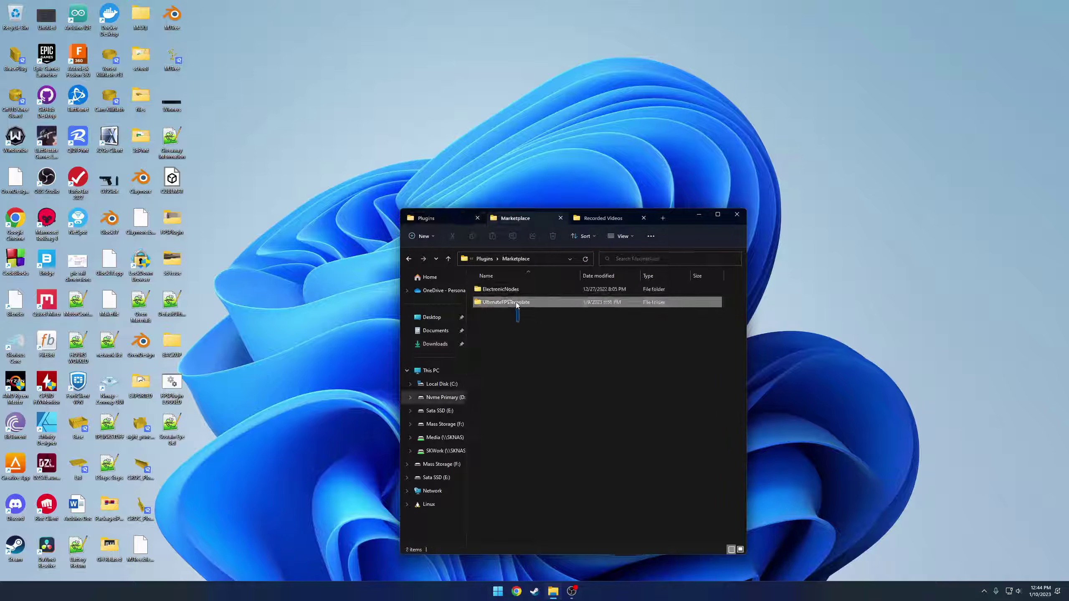
{"action": "left_click", "coordinate": [455, 221]}
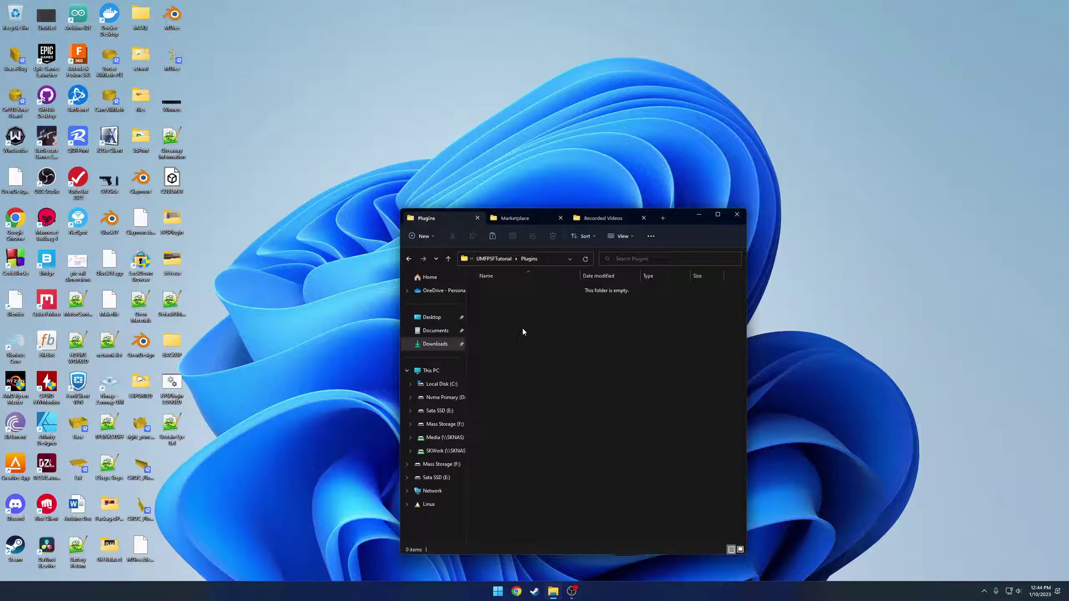
{"action": "key", "text": "ctrl+v"}
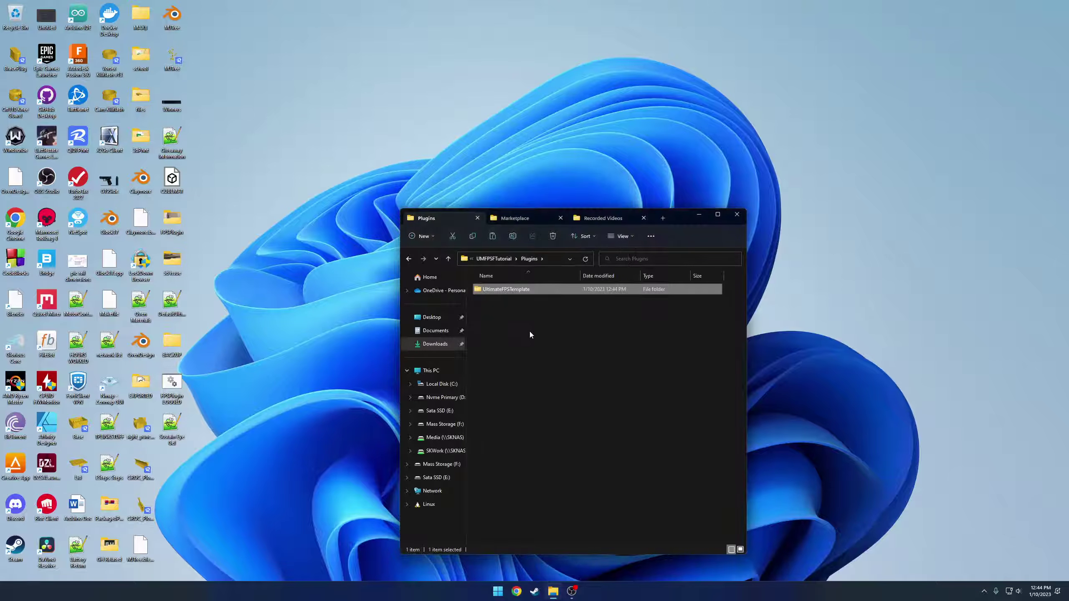
Return to the project folder, open the UMFPSFTutorial project file in Unreal Editor, and move the file window aside.
{"action": "key", "text": "alt+Up"}
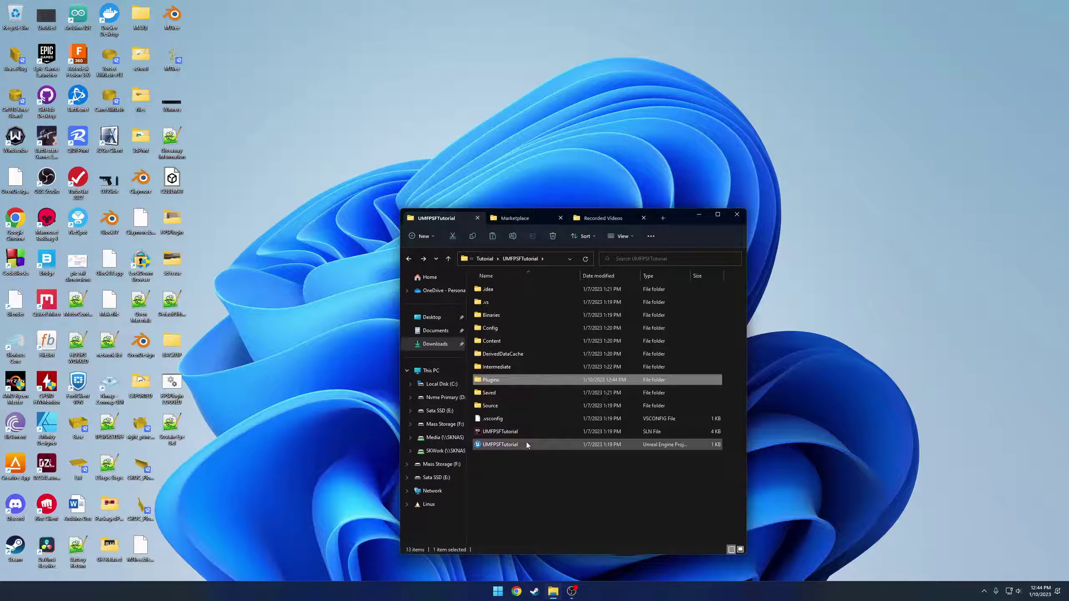
{"action": "left_click", "coordinate": [526, 445]}
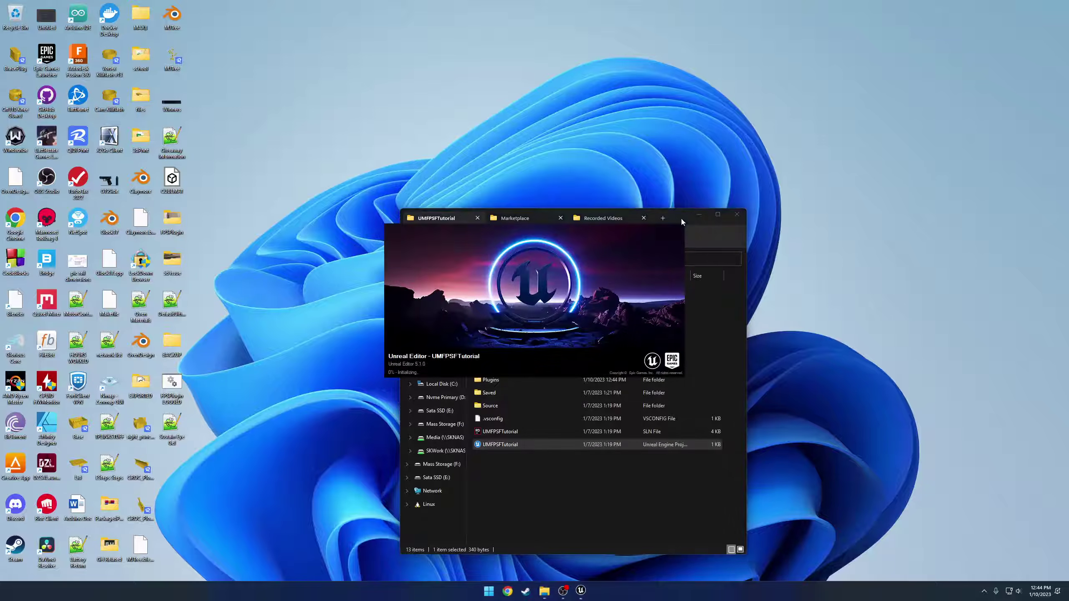
{"action": "left_click_drag", "start_coordinate": [680, 217], "coordinate": [984, 238]}
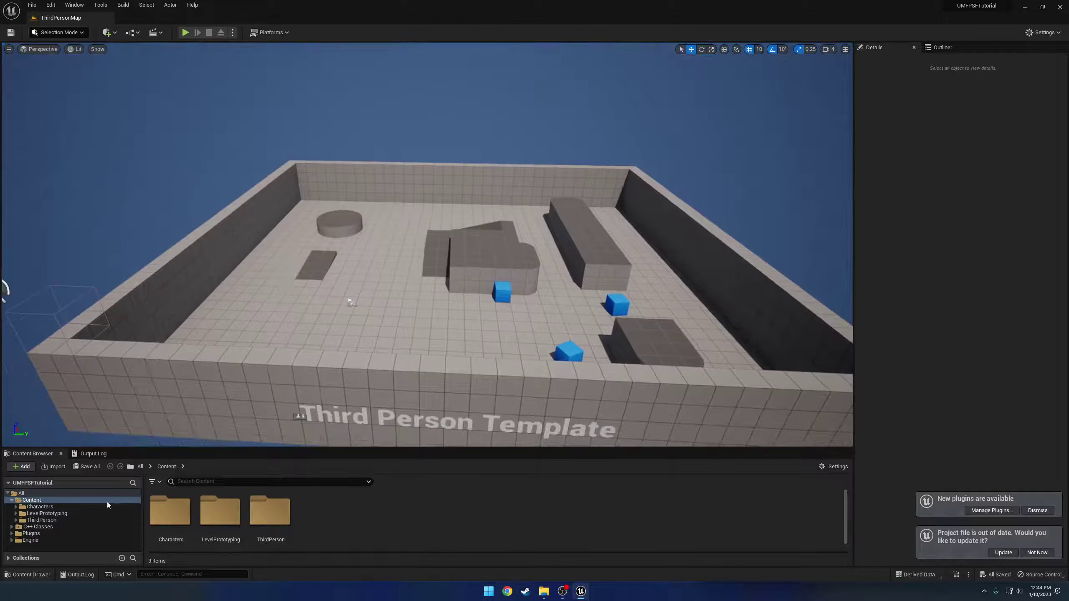
Check the project's Plugins folder in the Content Browser and look inside UltimateFPSFramework C++ Classes.
{"action": "double_click", "coordinate": [58, 534]}
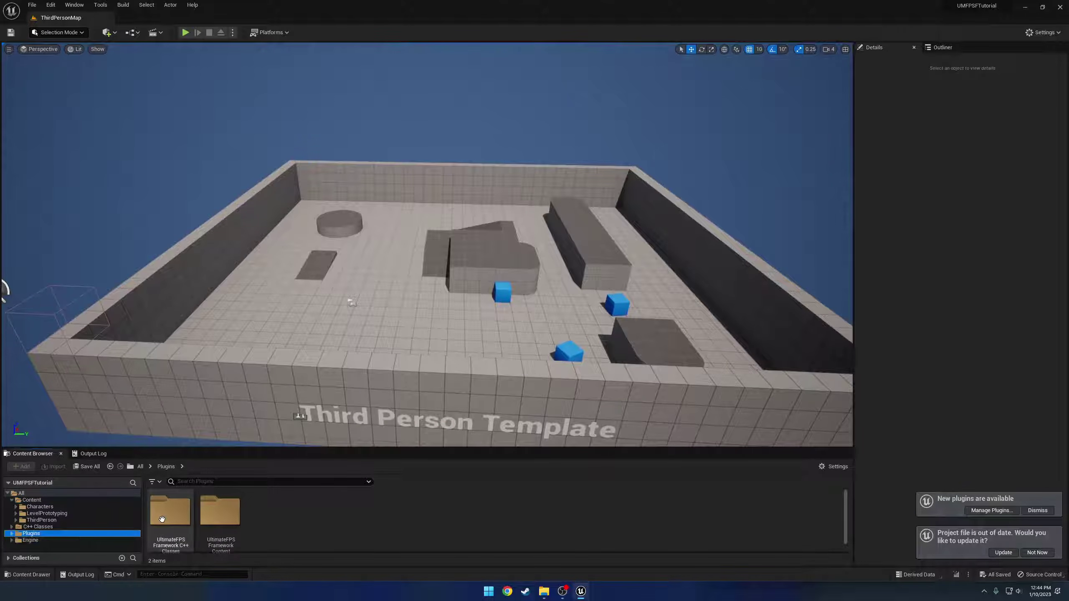
{"action": "double_click", "coordinate": [164, 518]}
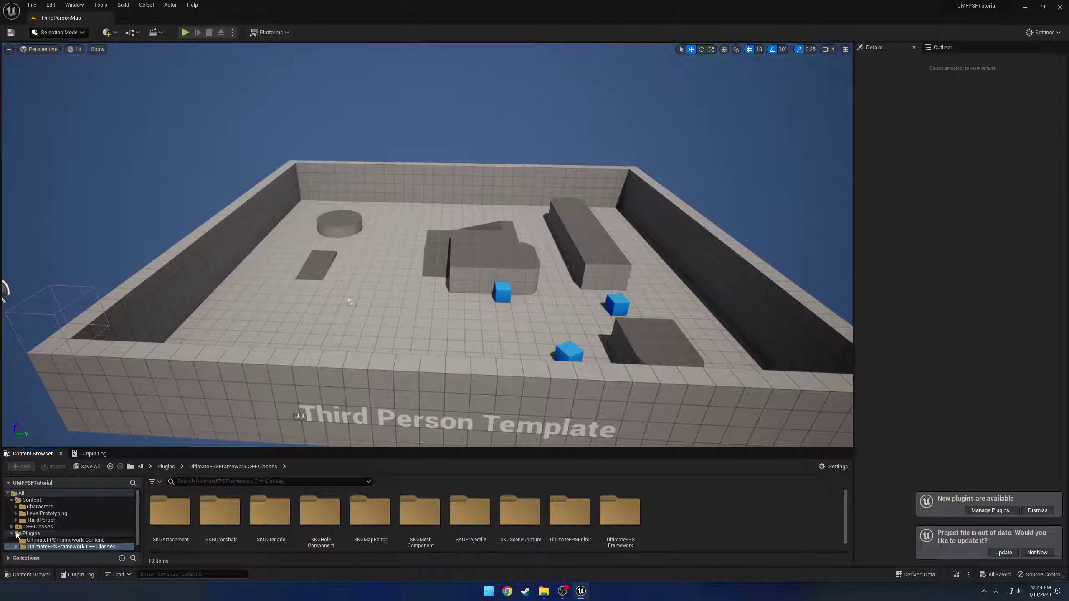
{"action": "double_click", "coordinate": [18, 535]}
Close the UMFPSFTutorial editor and open the FPSPluginPUBLIC project from the Tutorial folder's FPSPluginPUBLIC-main subfolder.
{"action": "left_click", "coordinate": [1060, 7]}
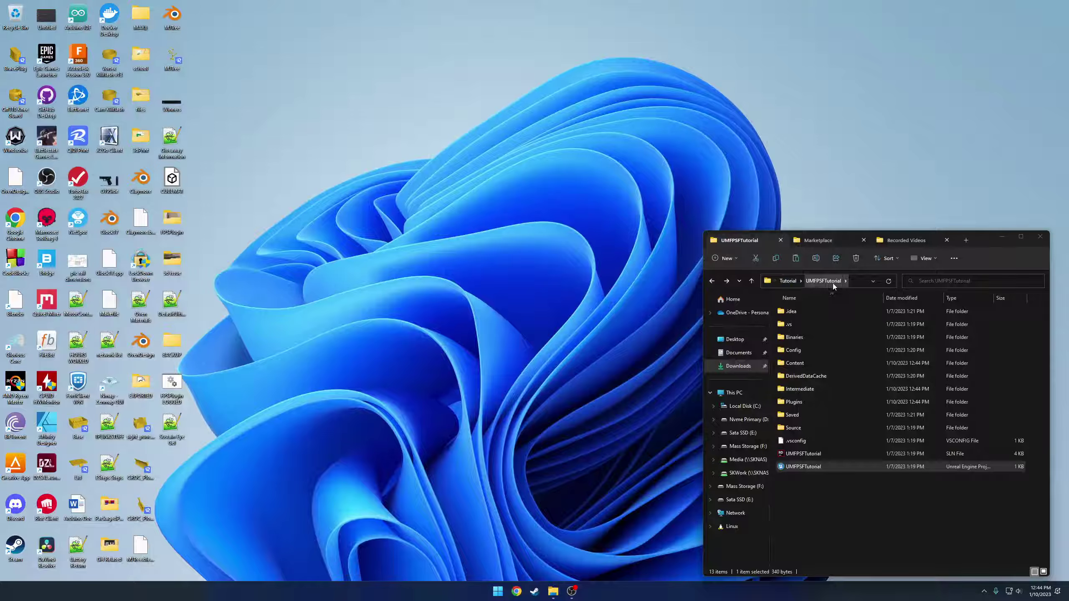
{"action": "left_click", "coordinate": [788, 281]}
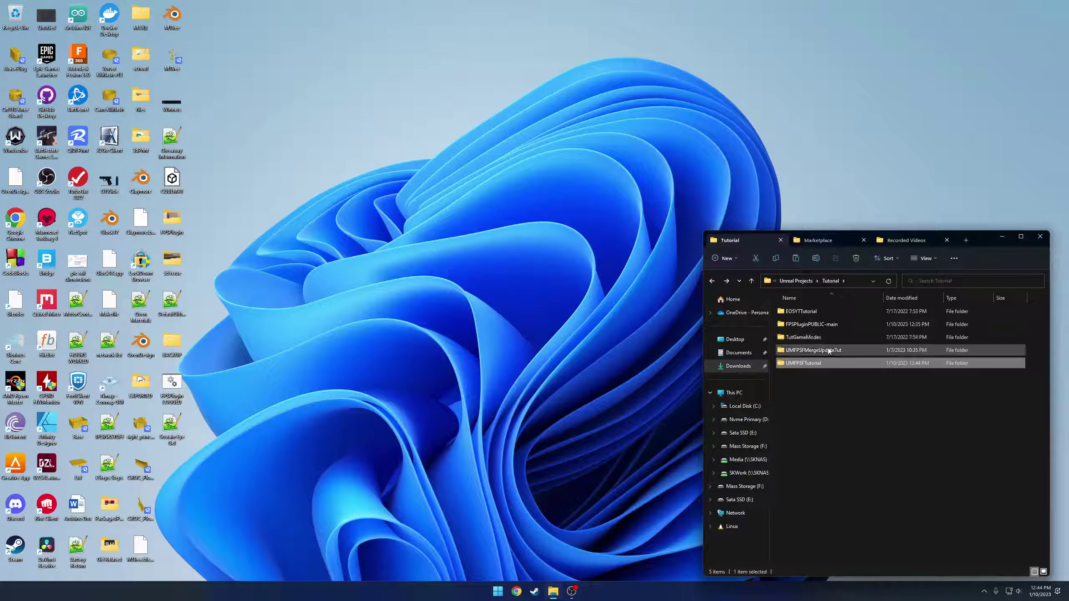
{"action": "left_click", "coordinate": [823, 325]}
{"action": "double_click", "coordinate": [823, 324]}
{"action": "left_click", "coordinate": [810, 415]}
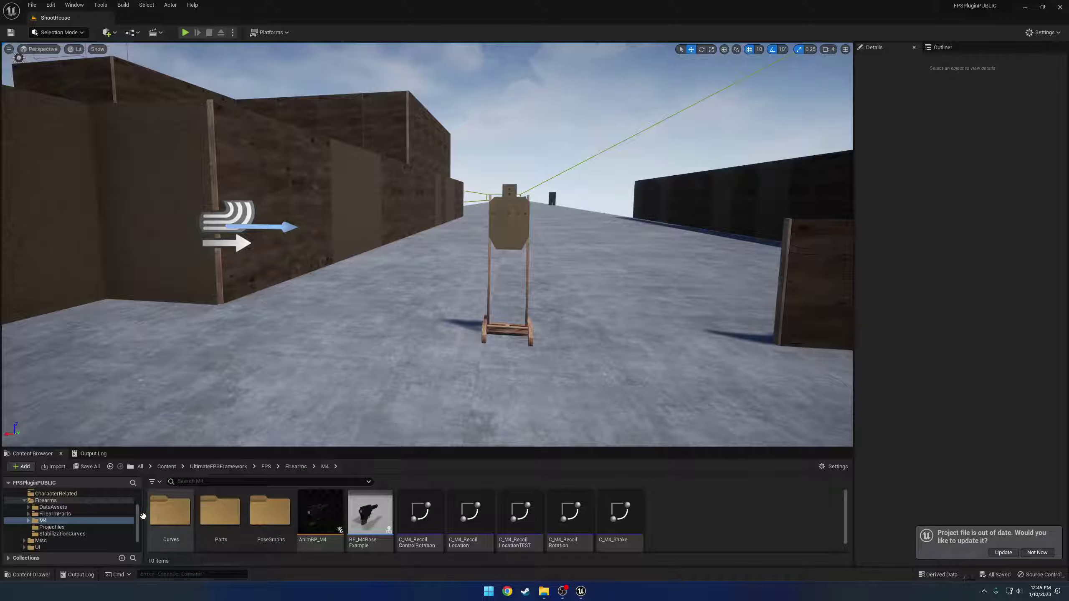
Select the TestCharacterCustomization and UltimateFPSFramework folders under Content and start migrating them.
{"action": "scroll", "coordinate": [48, 504], "scroll_direction": "up", "scroll_amount": 2}
{"action": "left_click", "coordinate": [13, 504]}
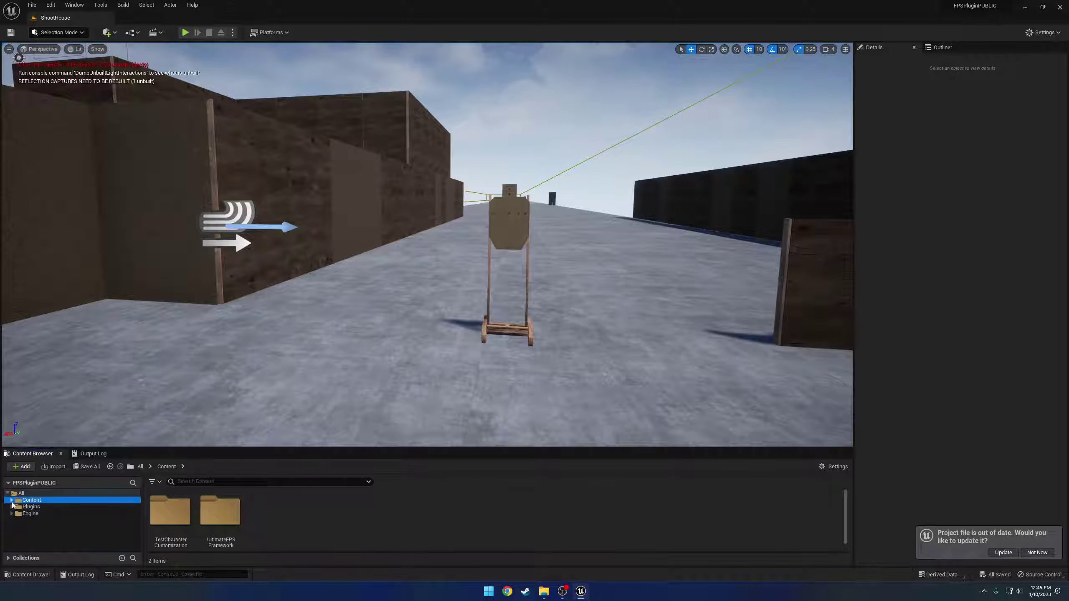
{"action": "left_click", "coordinate": [12, 500]}
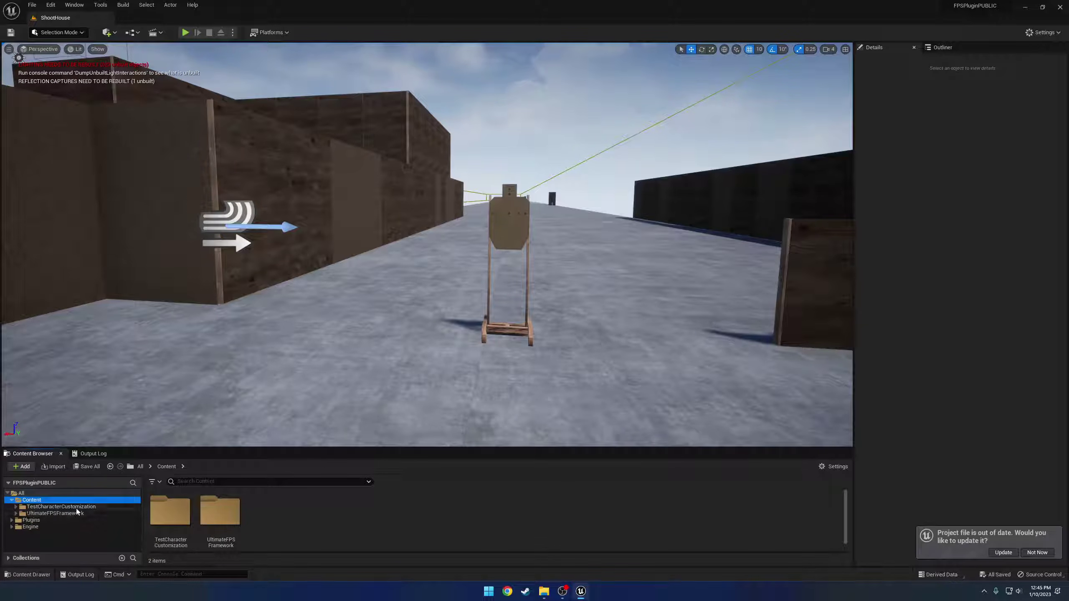
{"action": "key", "text": "ctrl+a"}
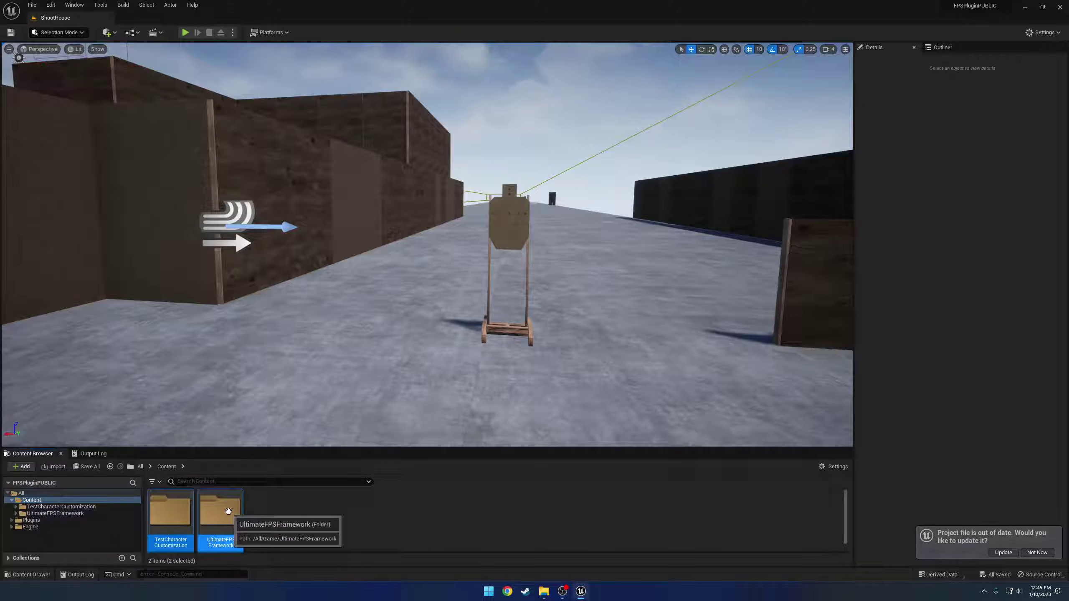
{"action": "right_click", "coordinate": [230, 514]}
{"action": "left_click", "coordinate": [274, 441]}
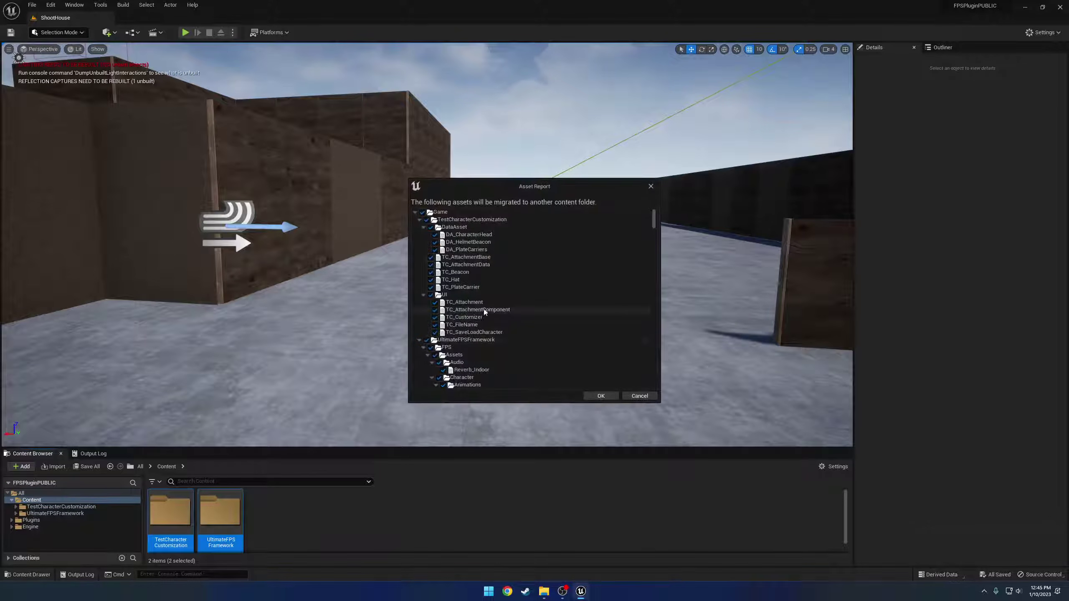
Review the asset report down to the unticked Niagara folder's contents and accept the listed assets for migration.
{"action": "scroll", "coordinate": [476, 317], "scroll_direction": "down", "scroll_amount": 3}
{"action": "left_click_drag", "start_coordinate": [654, 219], "coordinate": [646, 384]}
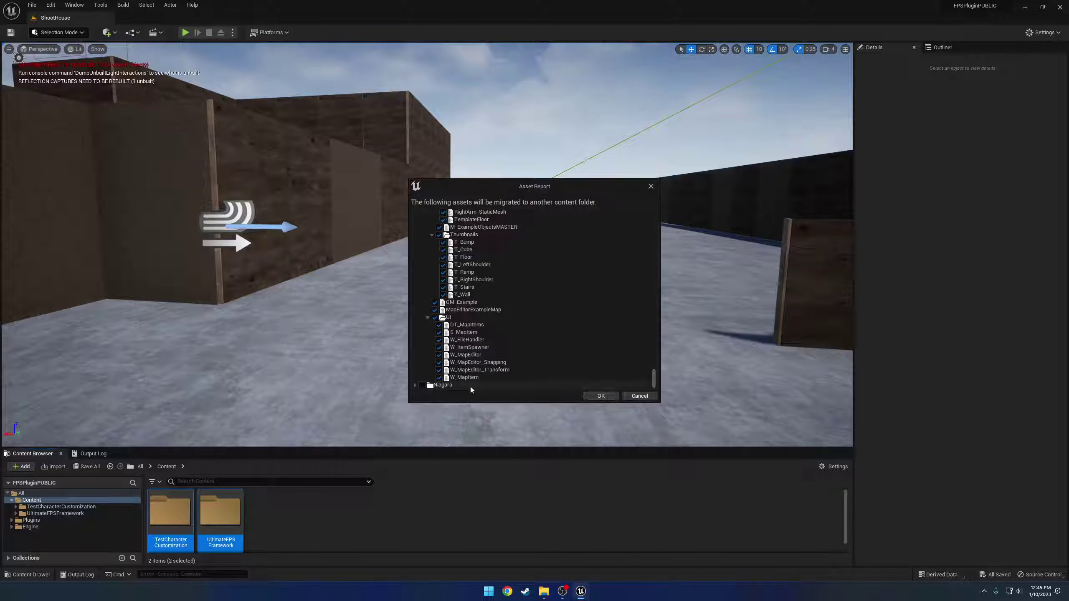
{"action": "left_click", "coordinate": [415, 385]}
{"action": "scroll", "coordinate": [478, 359], "scroll_direction": "down", "scroll_amount": 3}
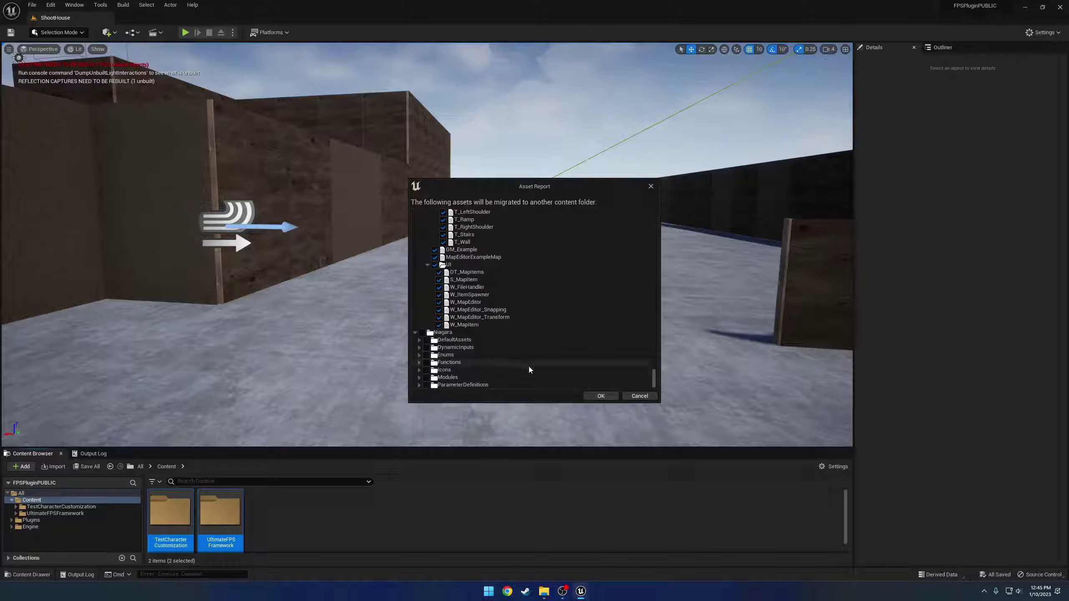
{"action": "left_click", "coordinate": [415, 333]}
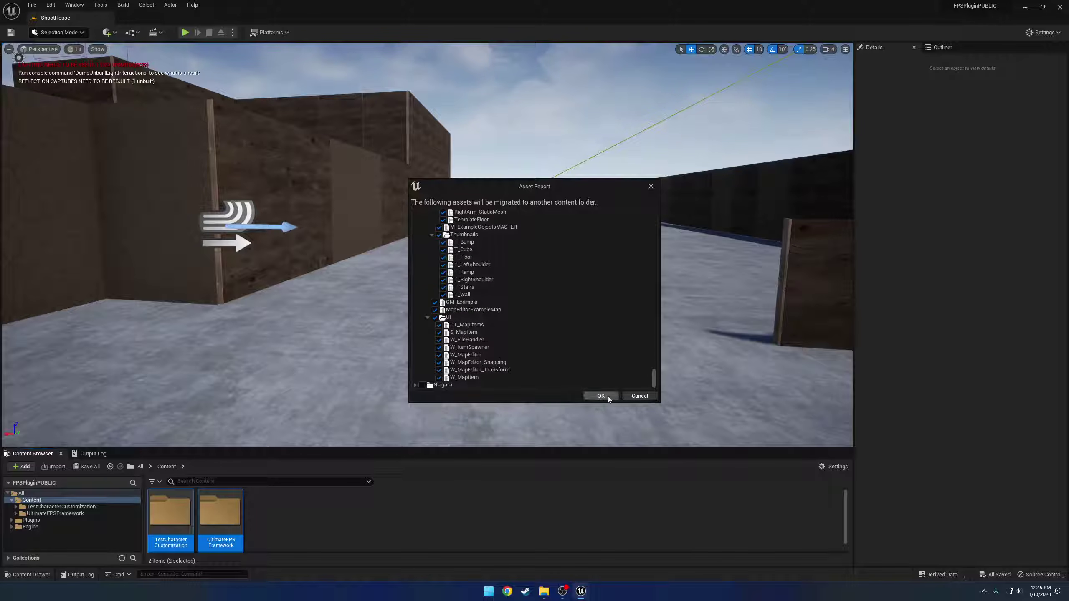
{"action": "left_click", "coordinate": [608, 397]}
Choose the Content folder of the UMFPSFTutorial project as the migration destination.
{"action": "left_click_drag", "start_coordinate": [217, 15], "coordinate": [472, 213]}
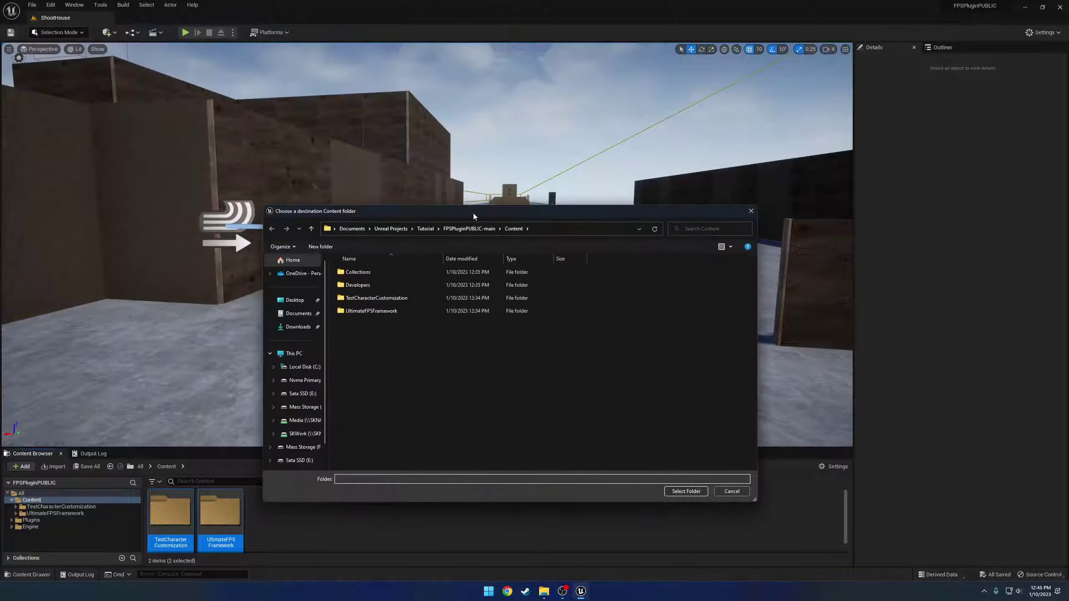
{"action": "left_click", "coordinate": [427, 233]}
{"action": "double_click", "coordinate": [377, 328]}
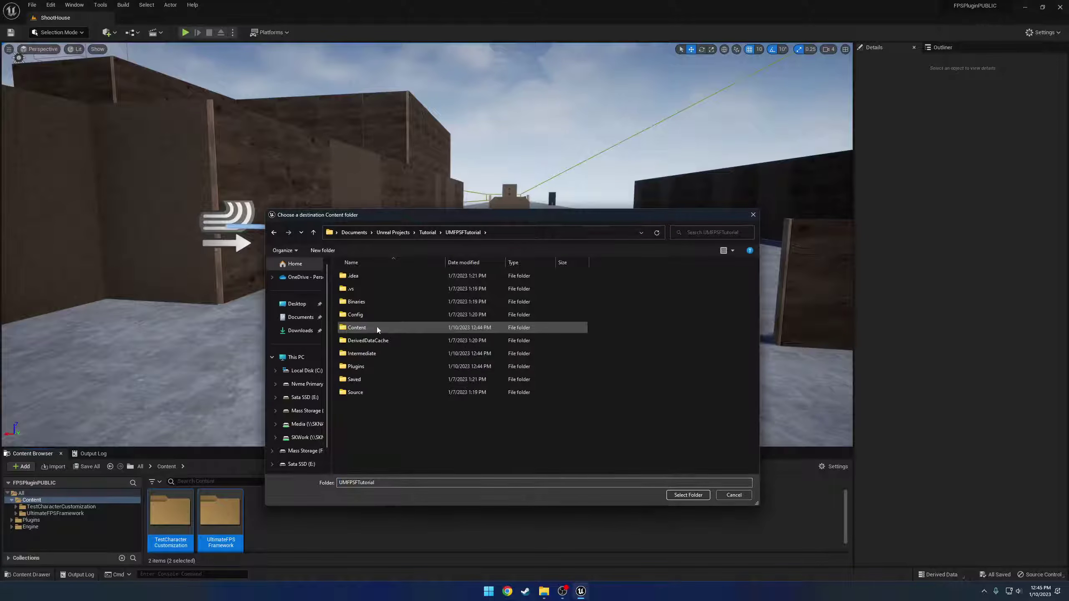
{"action": "double_click", "coordinate": [368, 327]}
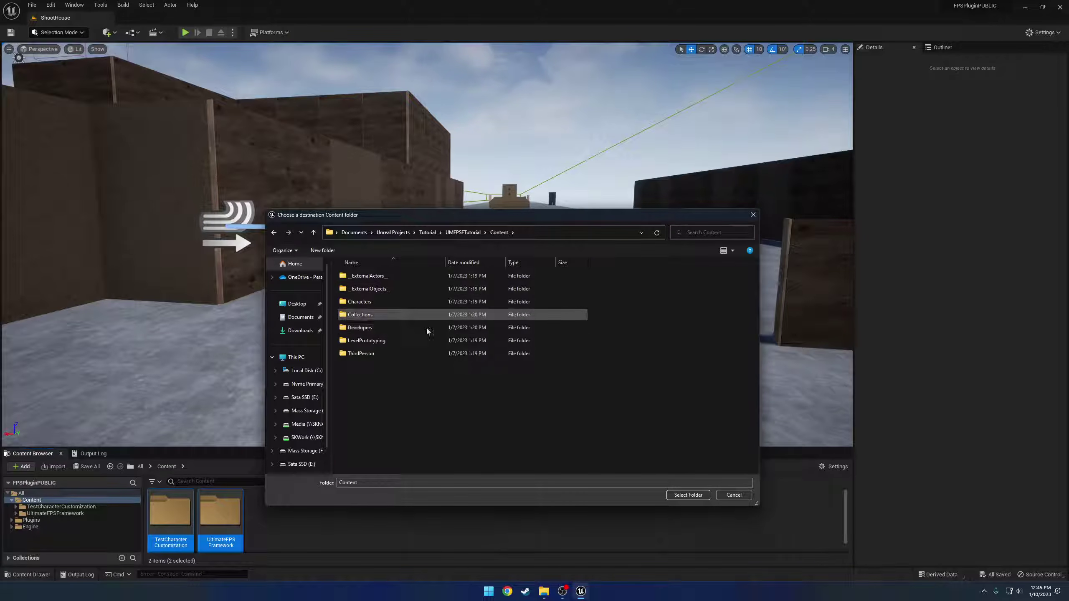
{"action": "left_click", "coordinate": [687, 495]}
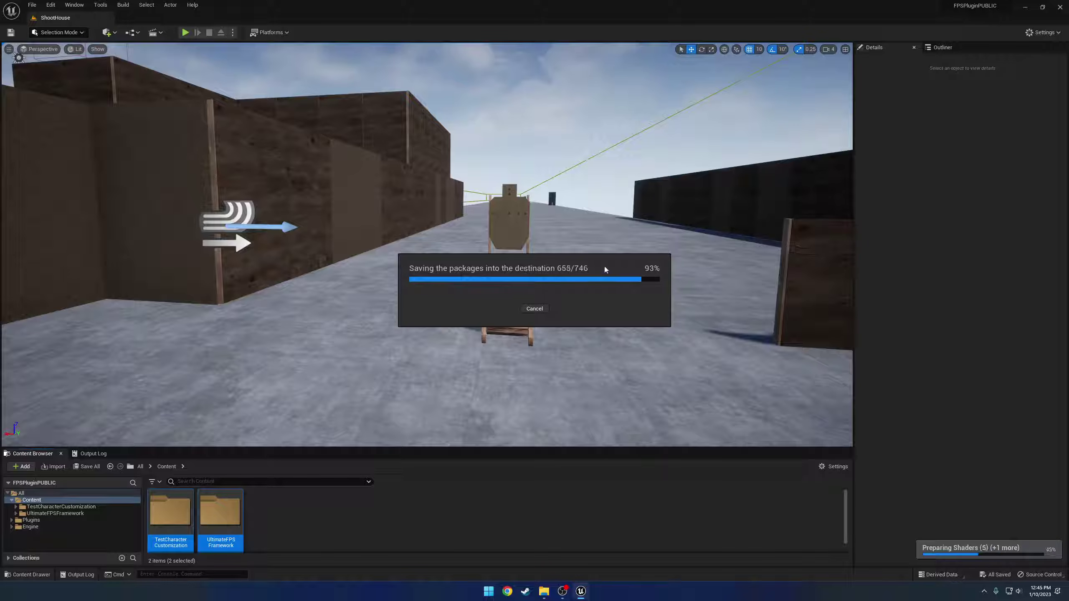
Close the FPSPluginPUBLIC editor, reopen the UMFPSFTutorial project, and check its Content folder for the migrated folders.
{"action": "left_click_drag", "start_coordinate": [580, 328], "coordinate": [580, 322]}
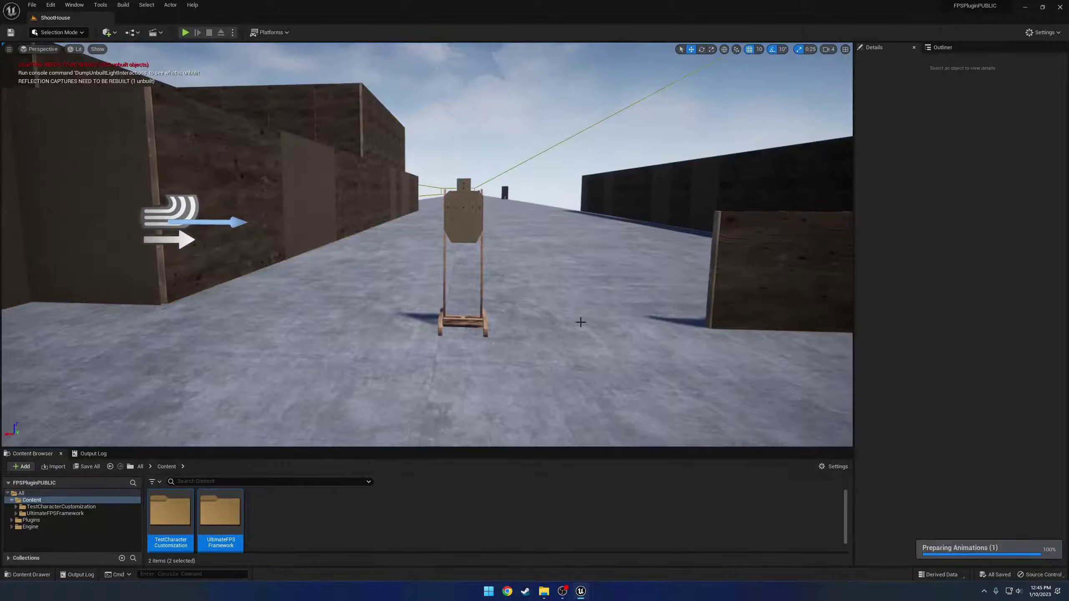
{"action": "left_click", "coordinate": [1061, 7]}
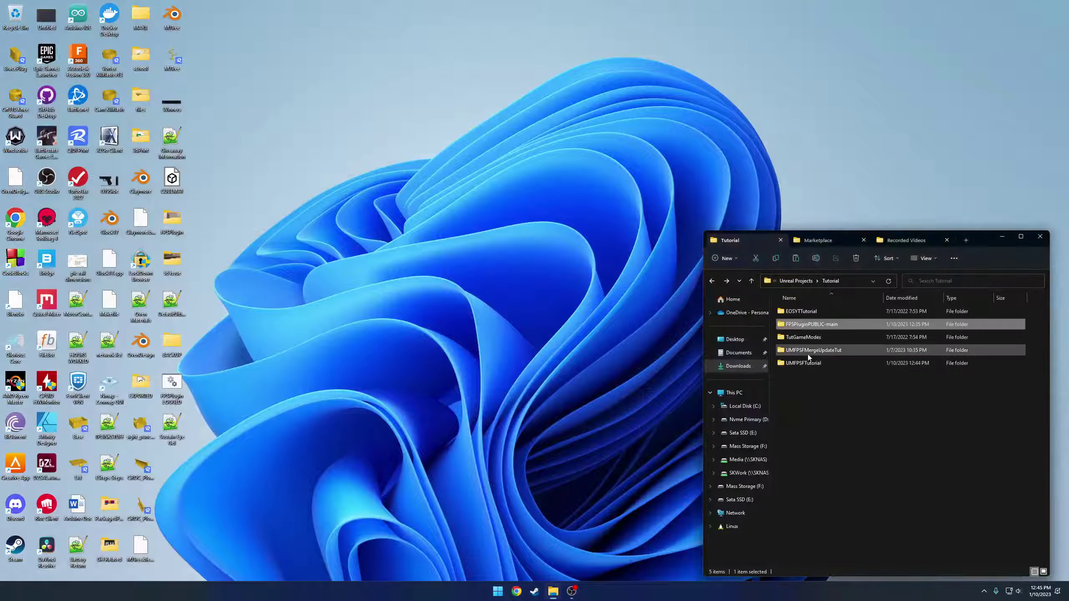
{"action": "double_click", "coordinate": [813, 363]}
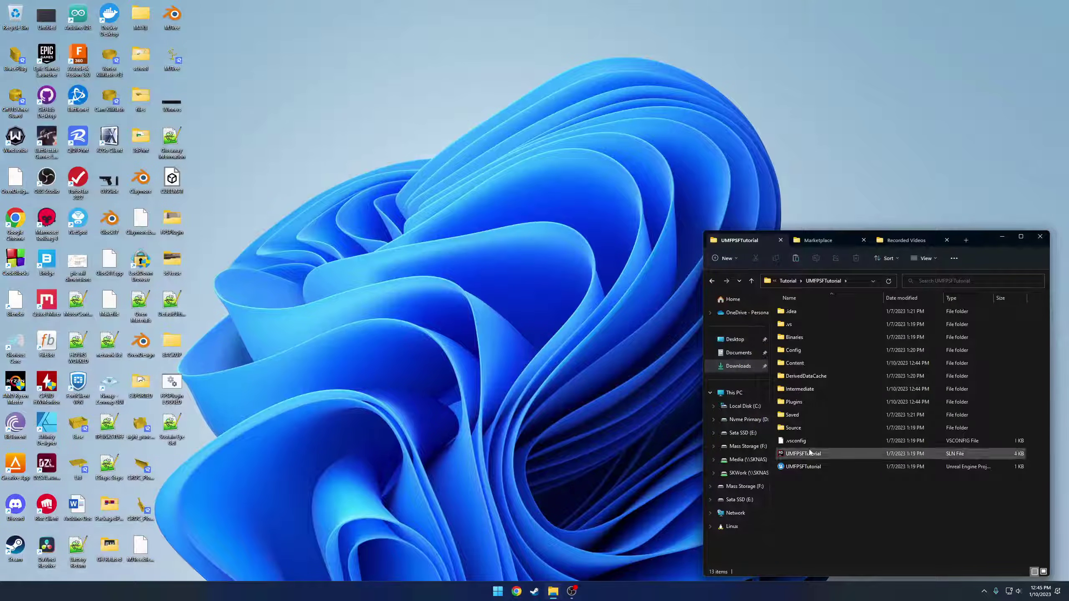
{"action": "double_click", "coordinate": [806, 466]}
{"action": "double_click", "coordinate": [804, 363]}
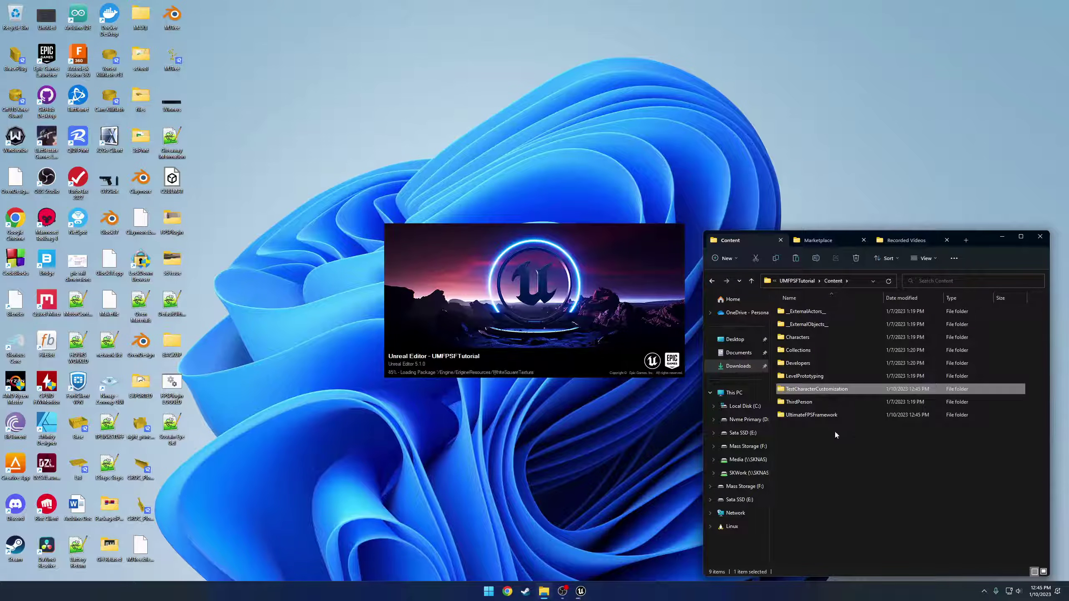
{"action": "key", "text": "BackSpace"}
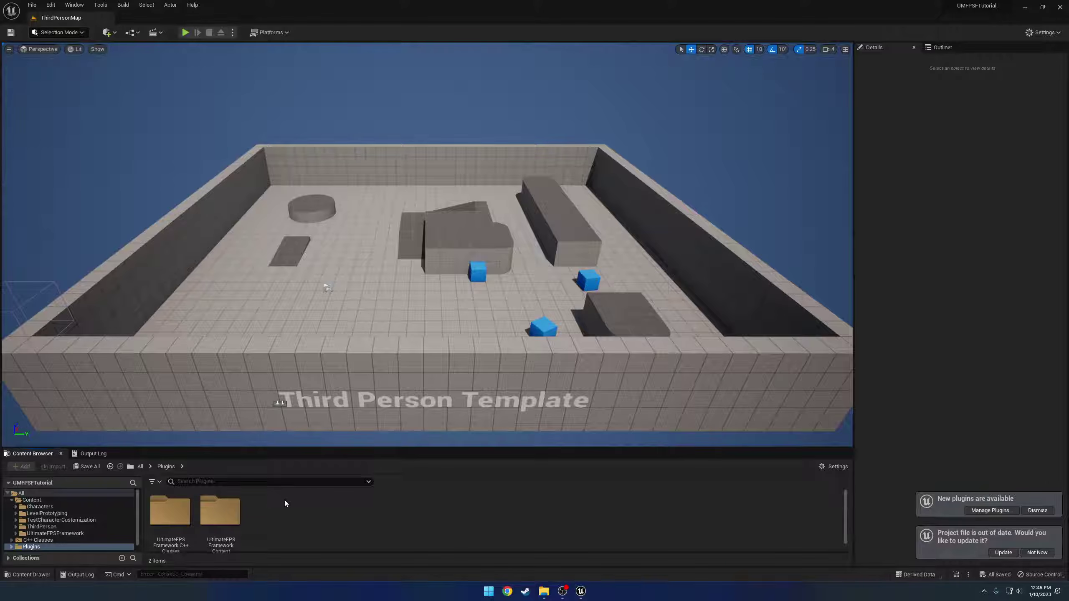
Open the ShootHouse level from UltimateFPSFramework/FPS/Assets/Maps/ShootHouse and look around the scene.
{"action": "left_click", "coordinate": [55, 533]}
{"action": "left_click", "coordinate": [175, 517]}
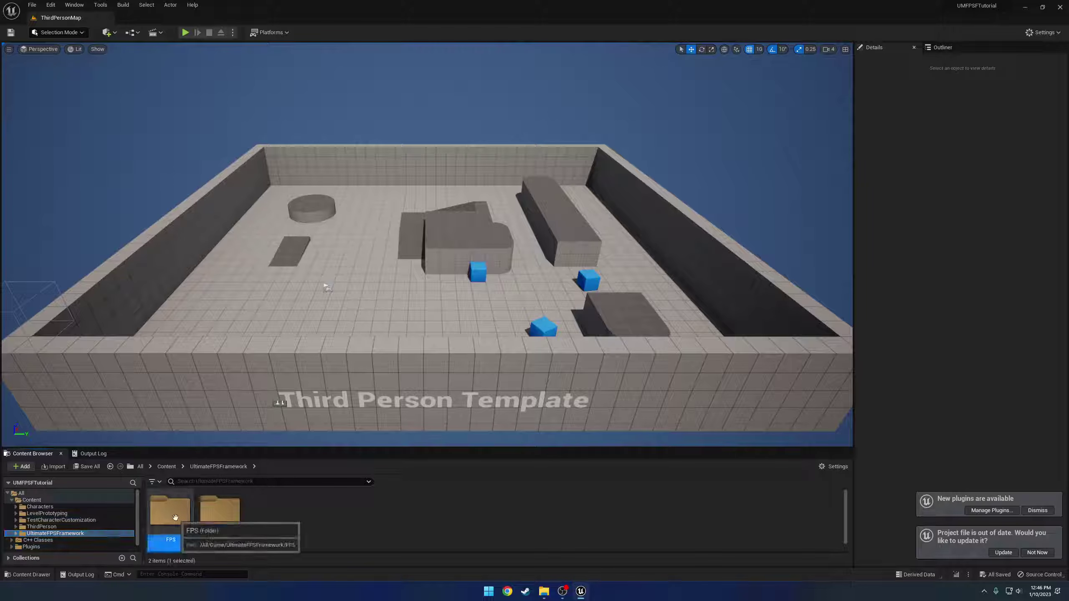
{"action": "double_click", "coordinate": [175, 517]}
{"action": "double_click", "coordinate": [171, 510]}
{"action": "double_click", "coordinate": [420, 510]}
{"action": "double_click", "coordinate": [169, 509]}
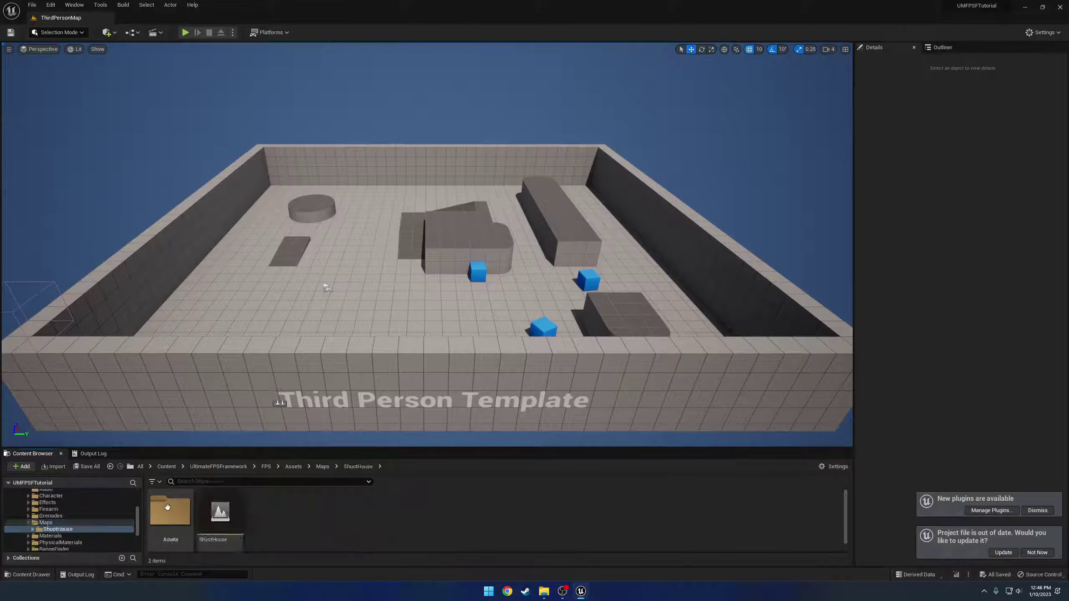
{"action": "double_click", "coordinate": [220, 511]}
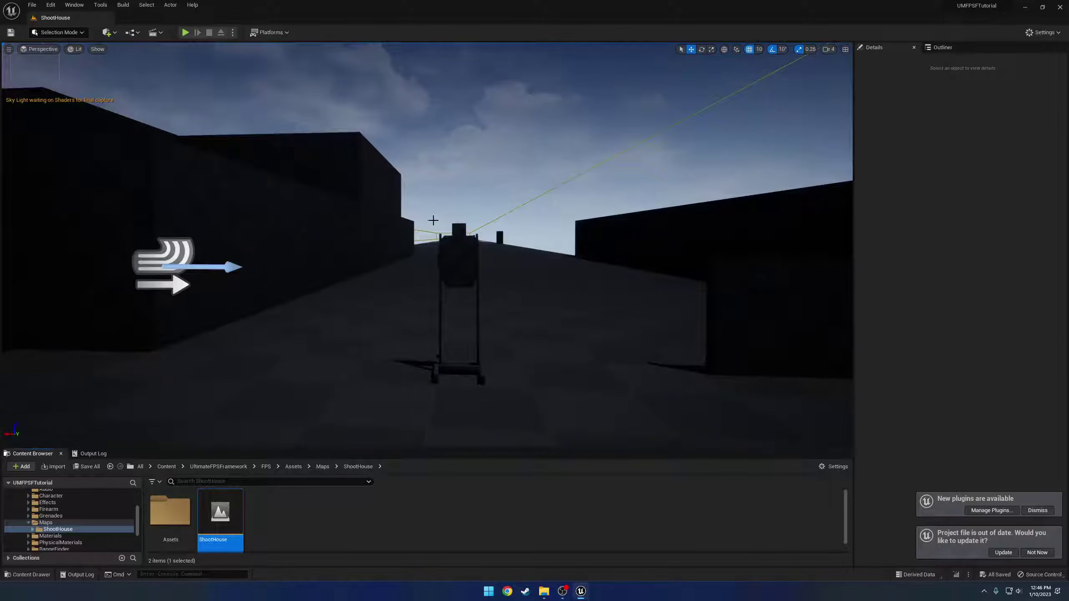
{"action": "right_click_drag", "start_coordinate": [433, 220], "coordinate": [430, 219]}
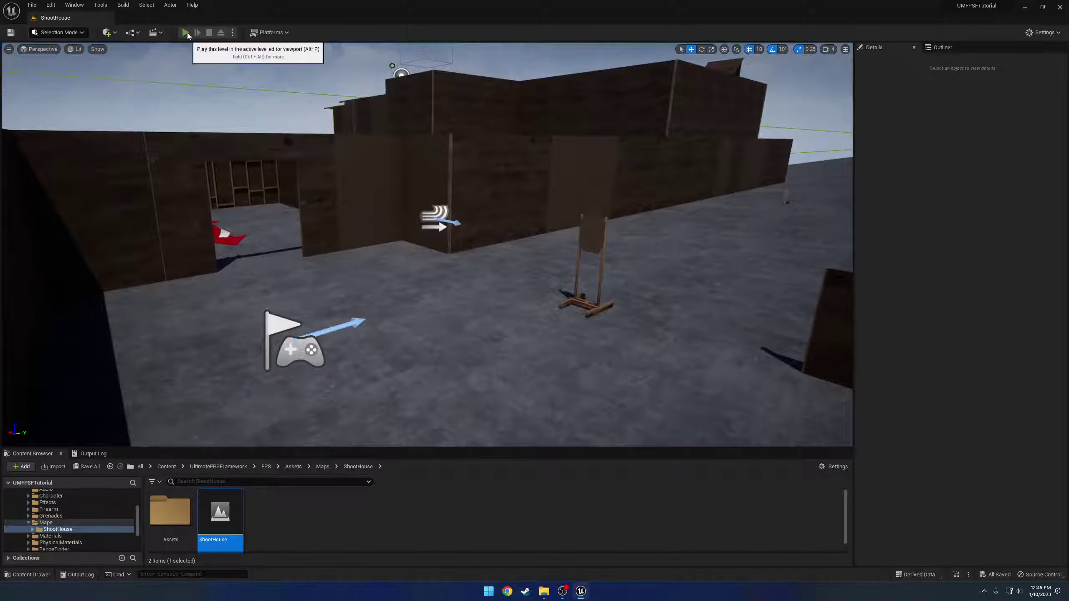
Play-test the ShootHouse level, aim down the weapon's sights several times, and end the play session.
{"action": "left_click", "coordinate": [185, 33]}
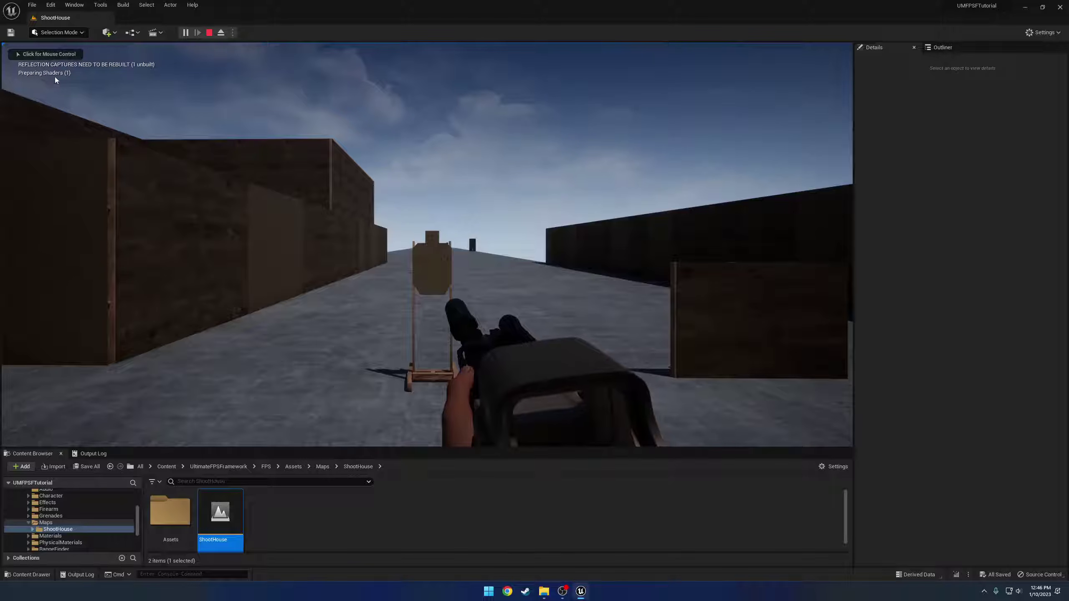
{"action": "right_click", "coordinate": [138, 80]}
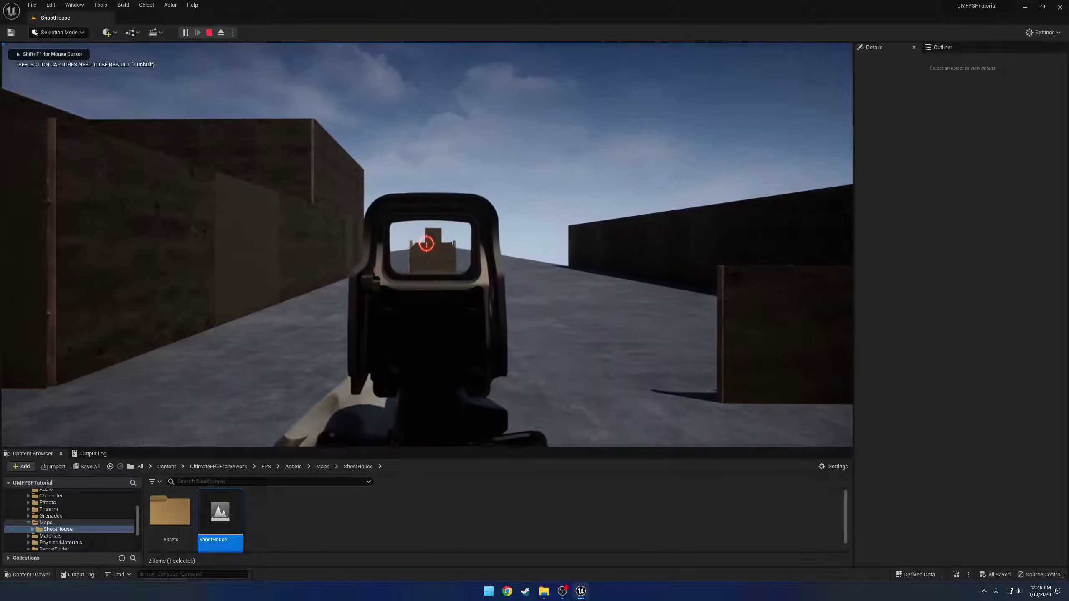
{"action": "right_click", "coordinate": [428, 244]}
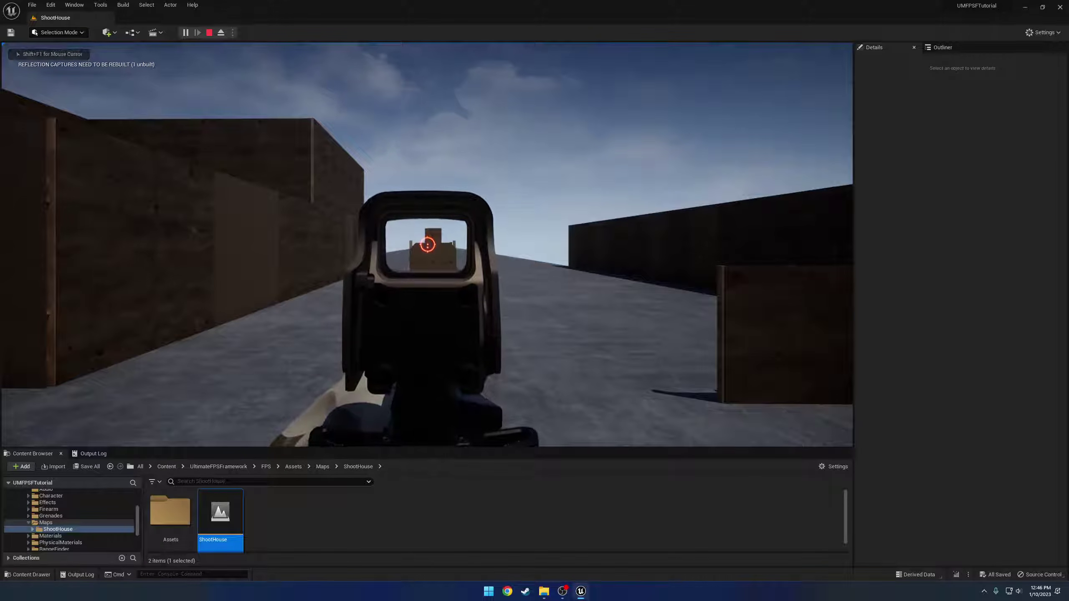
{"action": "right_click", "coordinate": [427, 244]}
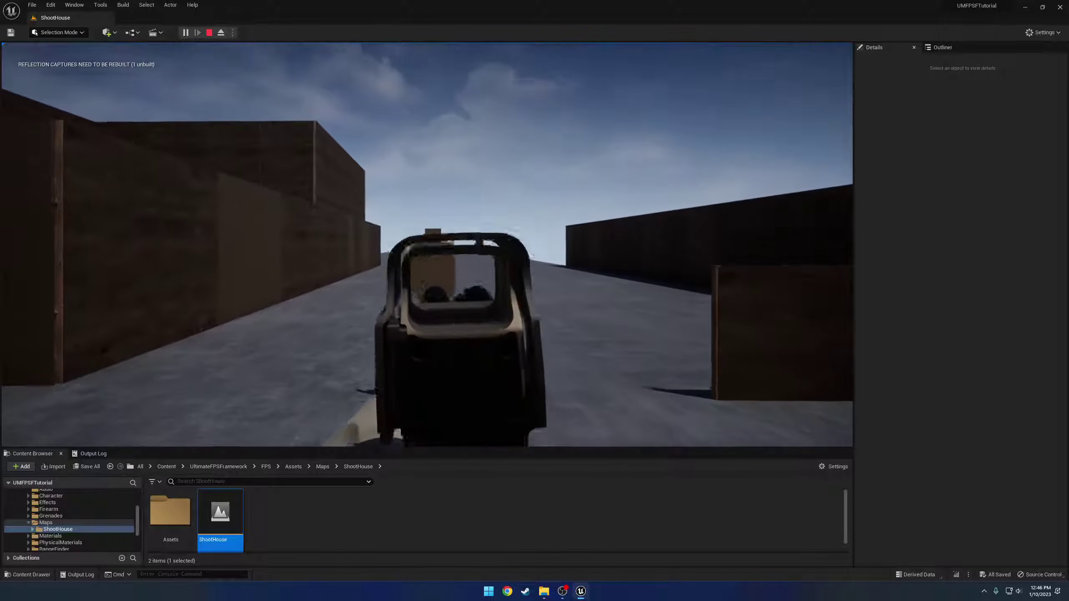
{"action": "right_click", "coordinate": [427, 244]}
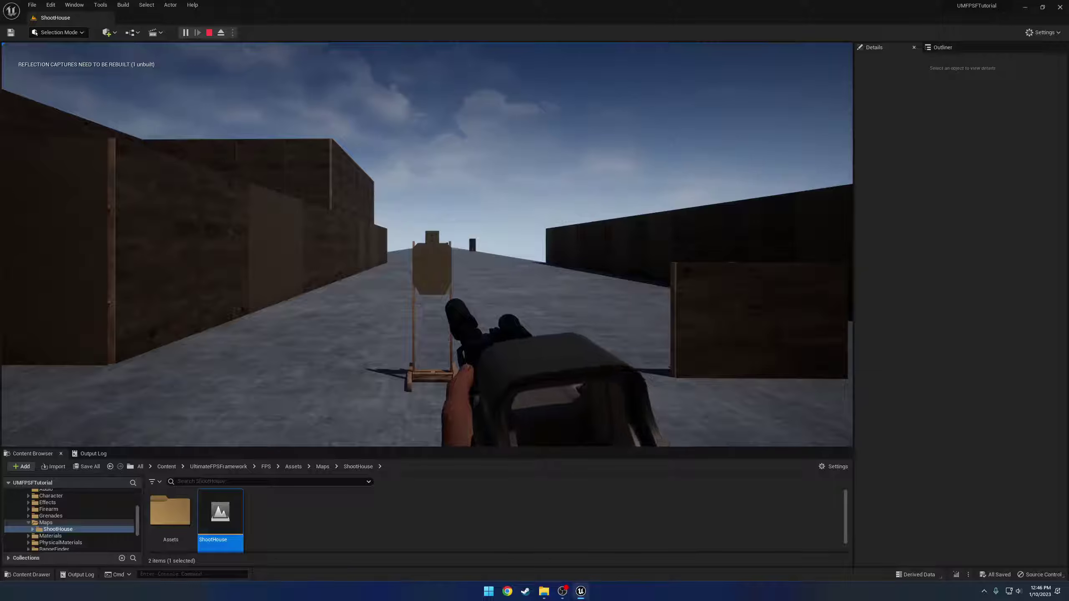
{"action": "key", "text": "Escape"}
Review the Engine Input bindings in the Project Settings, including the action and axis mappings, and close the settings.
{"action": "left_click", "coordinate": [54, 8]}
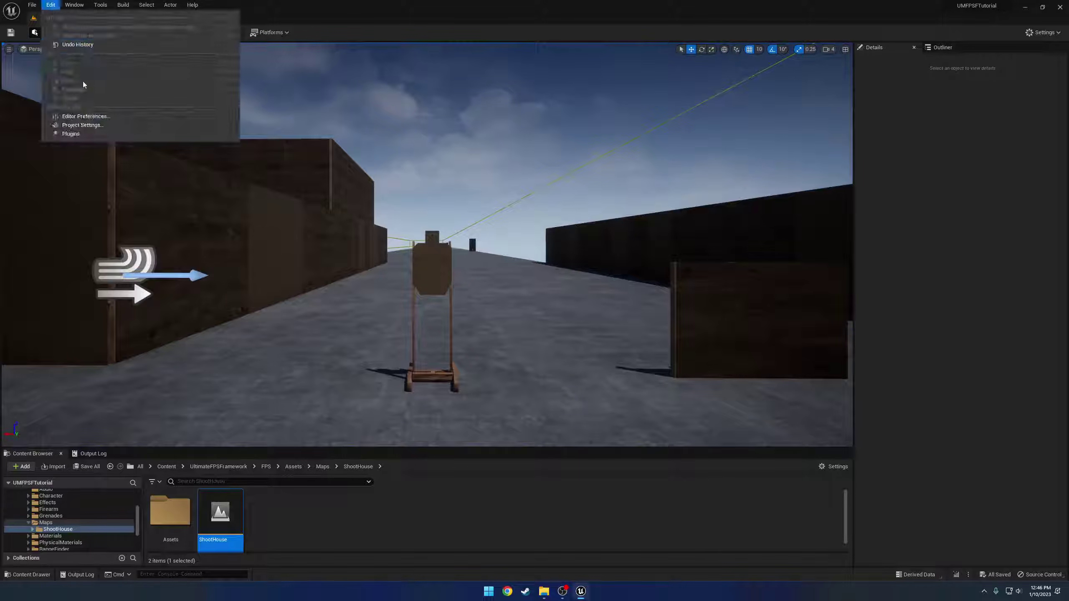
{"action": "left_click", "coordinate": [82, 126]}
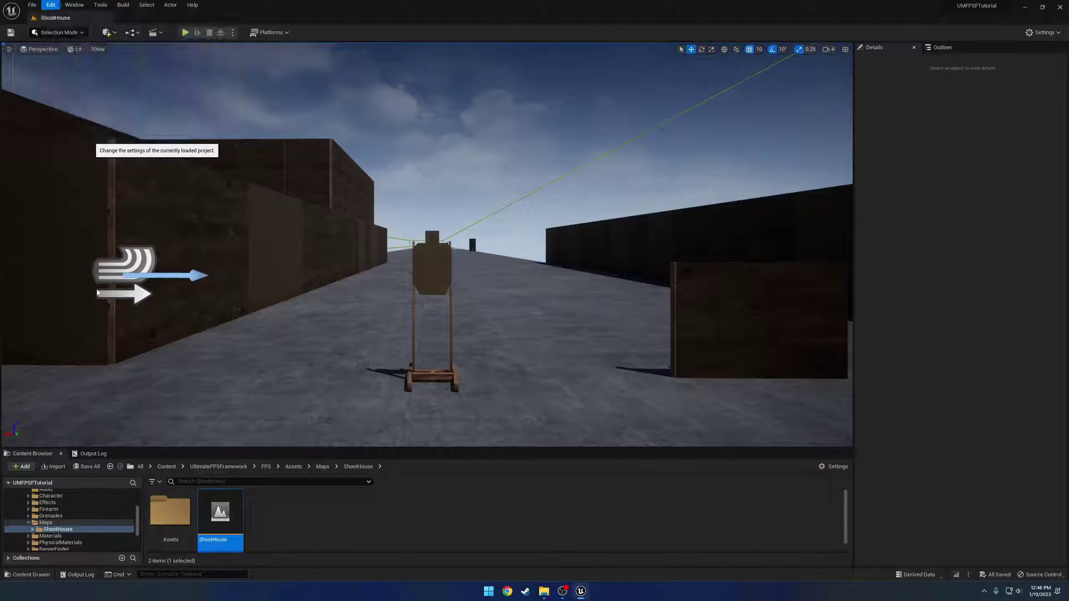
{"action": "left_click", "coordinate": [20, 417]}
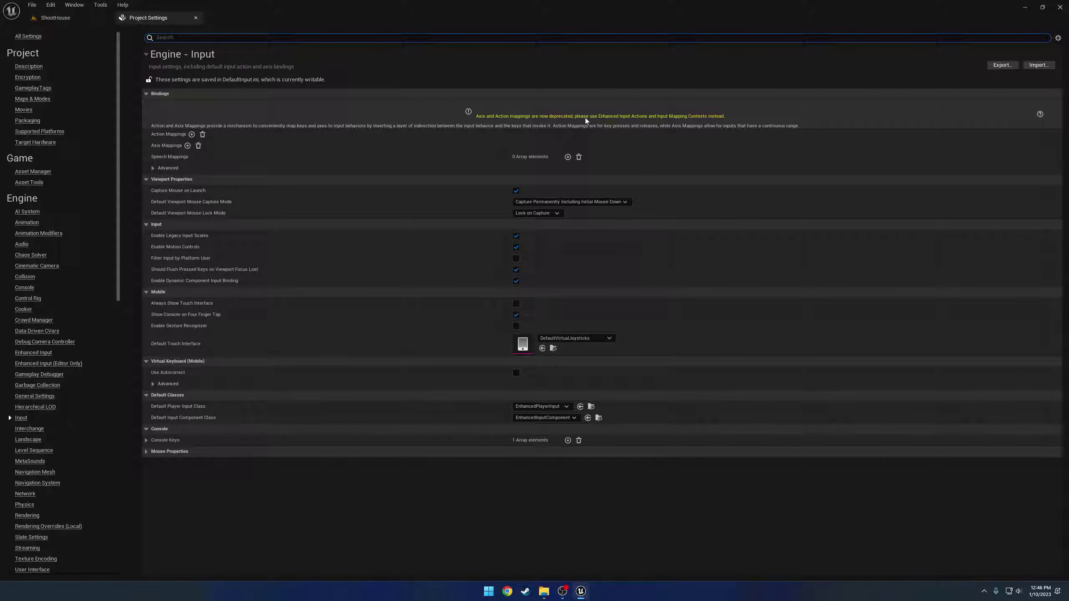
{"action": "left_click", "coordinate": [196, 17]}
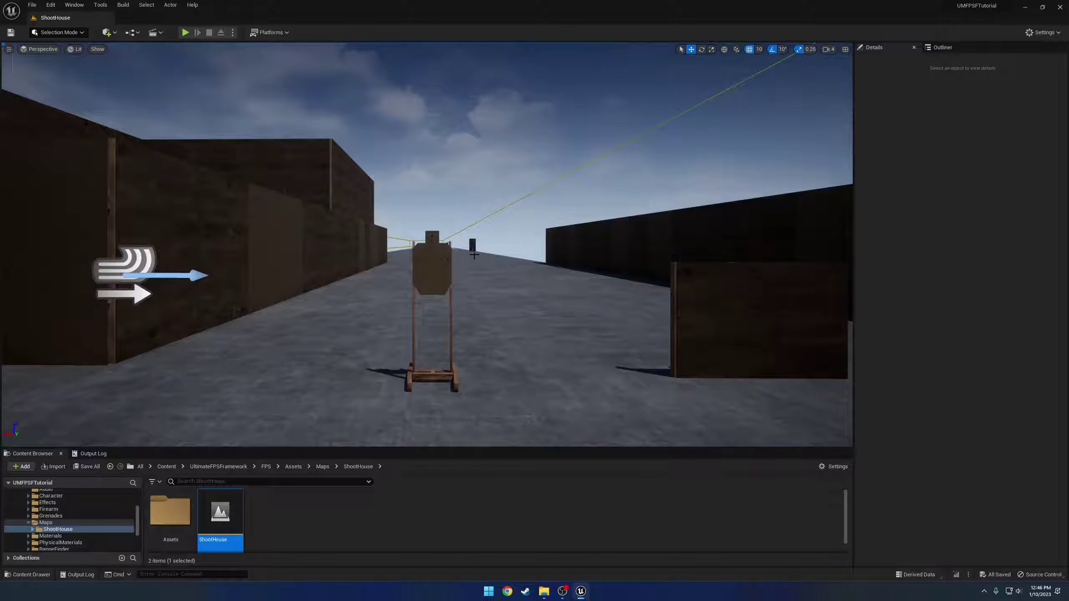
Close the UMFPSFTutorial editor and open the DefaultInput file from the Config folder of FPSPluginPUBLIC-main.
{"action": "left_click", "coordinate": [1060, 7]}
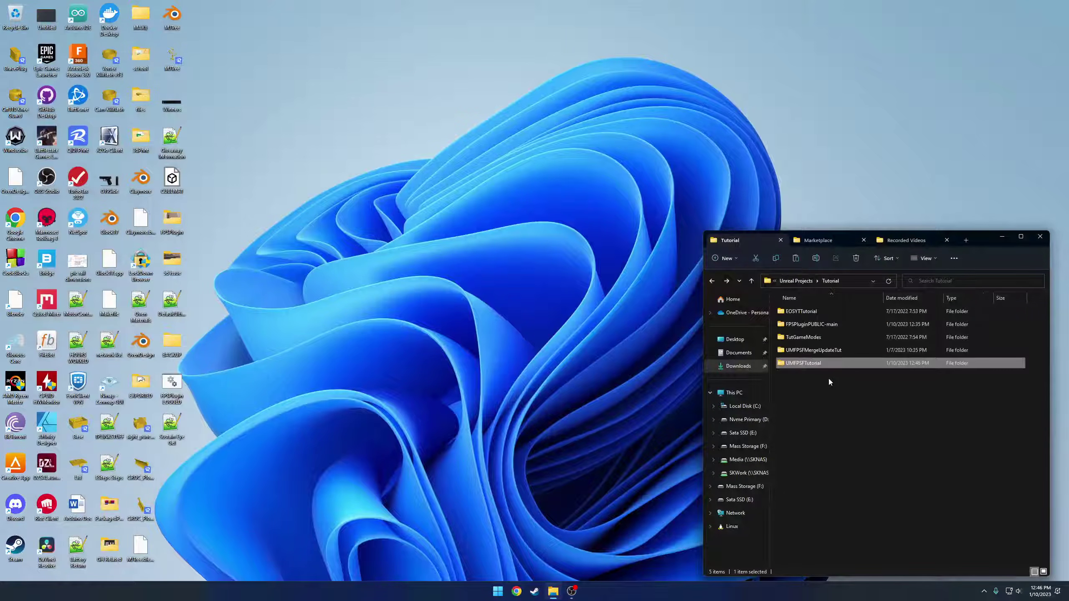
{"action": "double_click", "coordinate": [806, 325]}
{"action": "double_click", "coordinate": [793, 312]}
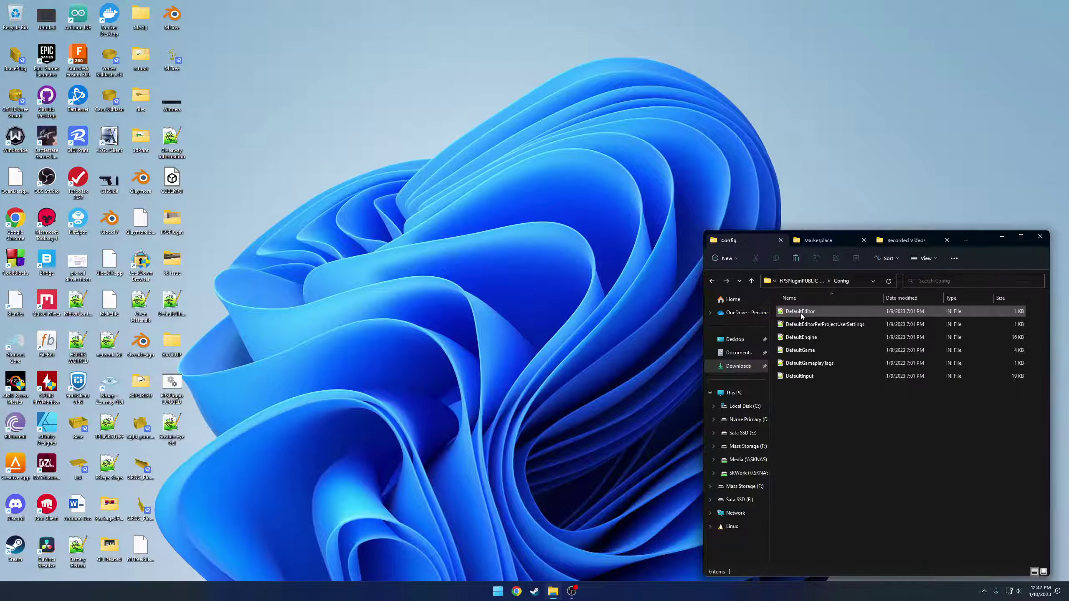
{"action": "double_click", "coordinate": [804, 377]}
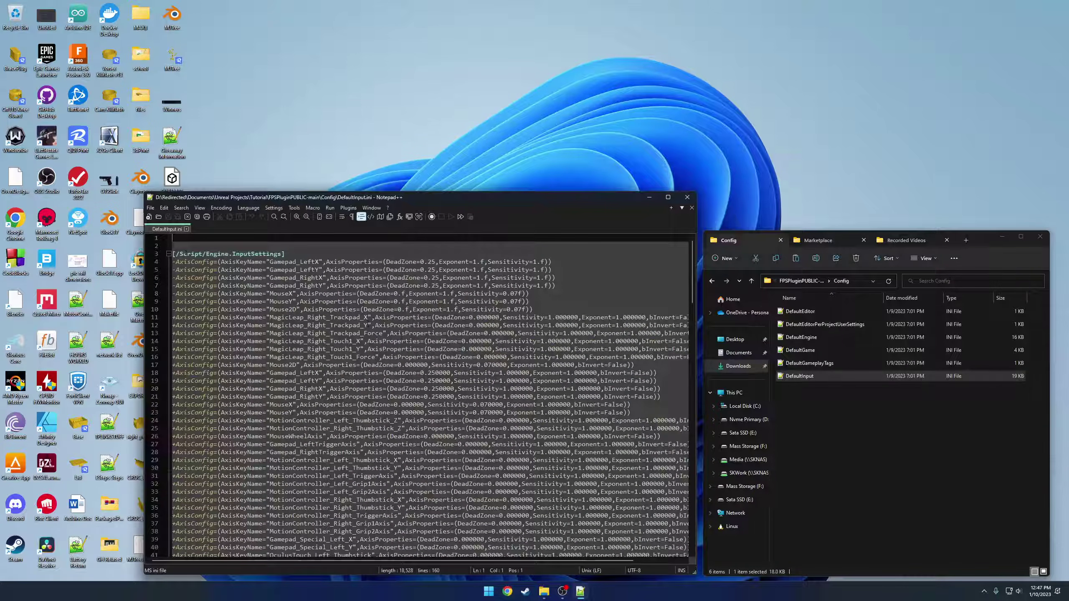
Look through the DefaultInput file's axis configs and mappings down to its last line and close the file.
{"action": "left_click_drag", "start_coordinate": [173, 238], "coordinate": [646, 300]}
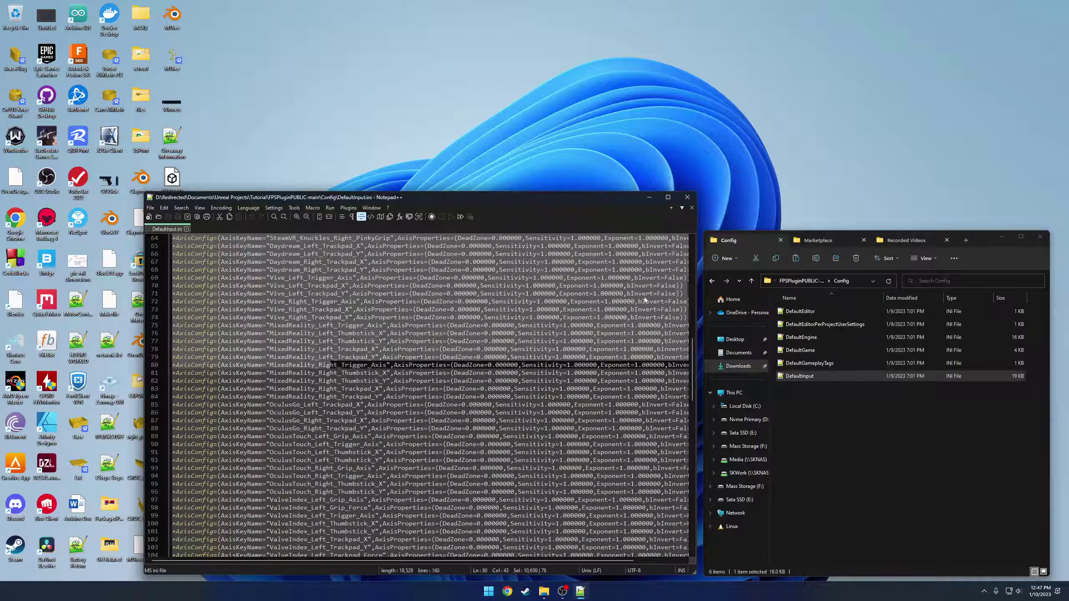
{"action": "left_click_drag", "start_coordinate": [693, 358], "coordinate": [694, 491]}
{"action": "left_click", "coordinate": [555, 339]}
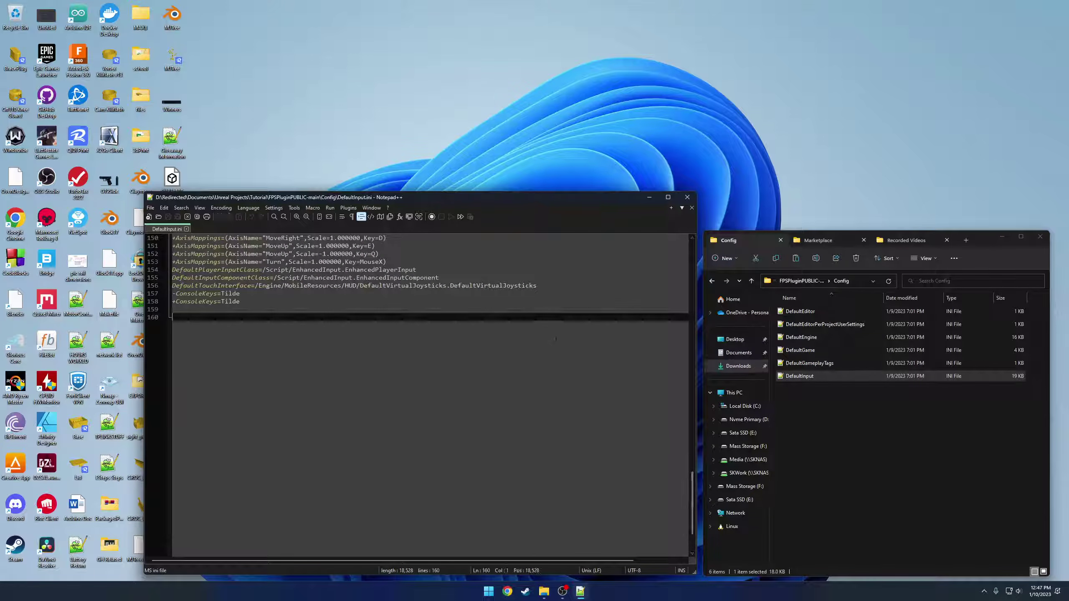
{"action": "left_click", "coordinate": [687, 198]}
Copy the DefaultInput file from FPSPluginPUBLIC-main's Config folder into UMFPSFTutorial's Config folder, replacing the existing file.
{"action": "left_click", "coordinate": [818, 366]}
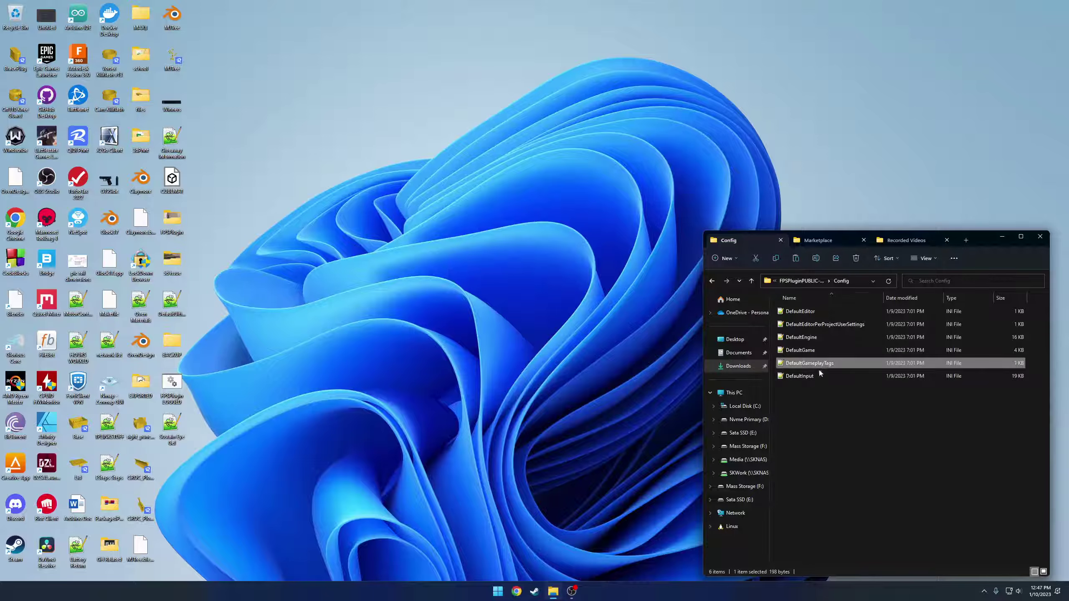
{"action": "left_click", "coordinate": [819, 372]}
{"action": "key", "text": "alt+Left"}
{"action": "key", "text": "alt+Left"}
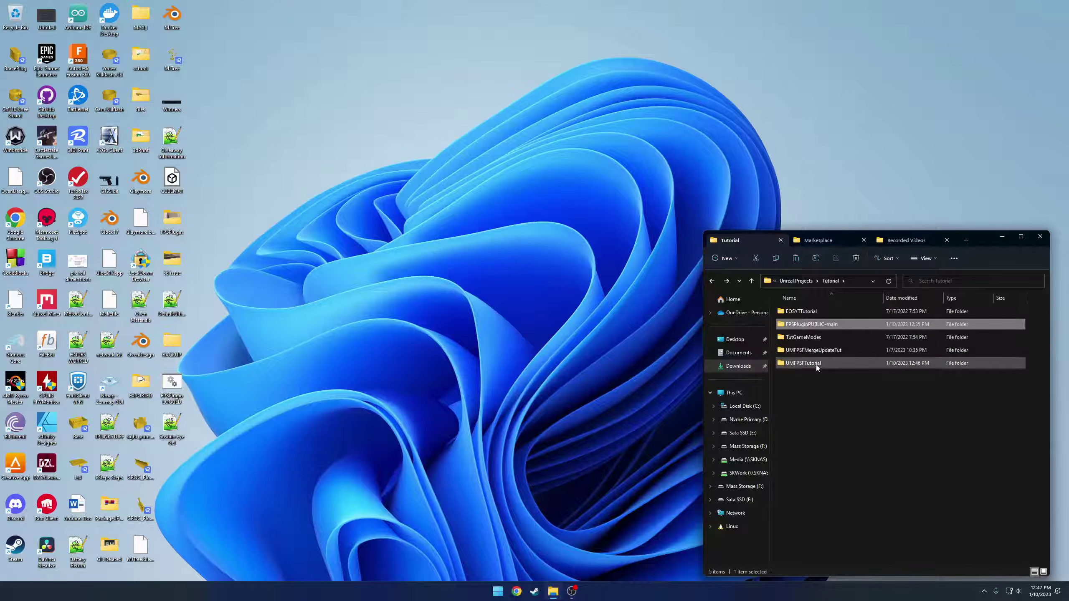
{"action": "double_click", "coordinate": [818, 368]}
{"action": "double_click", "coordinate": [805, 350]}
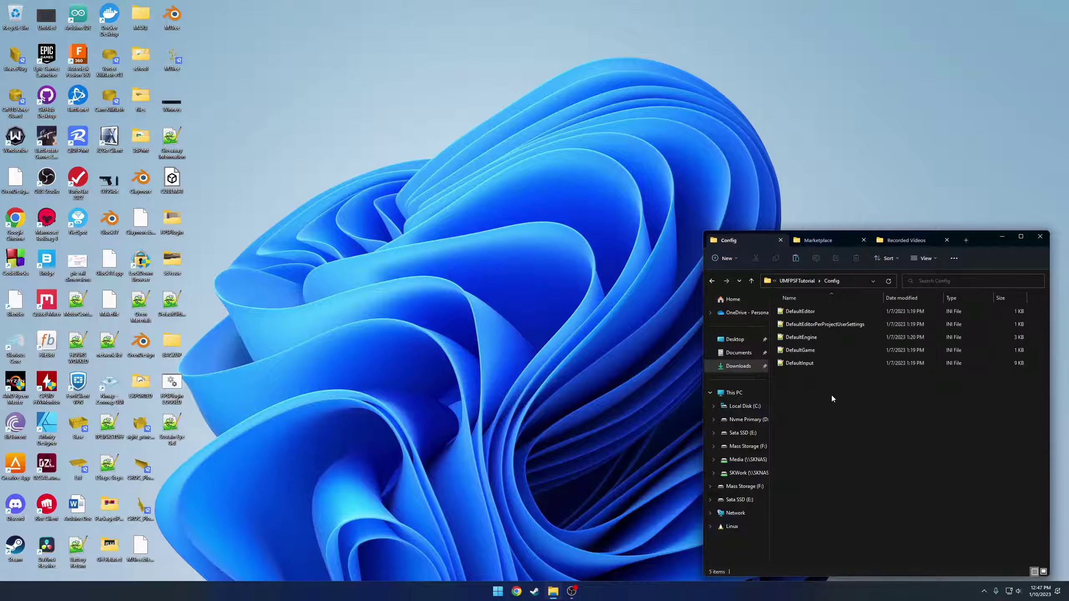
{"action": "key", "text": "ctrl+v"}
{"action": "left_click", "coordinate": [510, 238]}
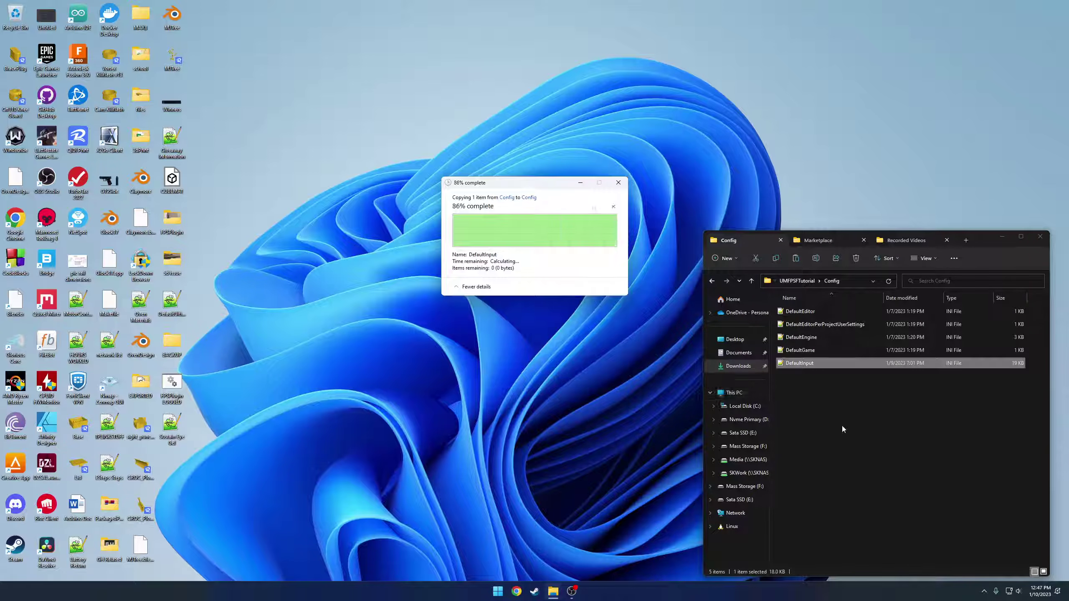
Reopen the UMFPSFTutorial project and open the ShootHouse level.
{"action": "key", "text": "alt+Left"}
{"action": "left_click", "coordinate": [820, 480]}
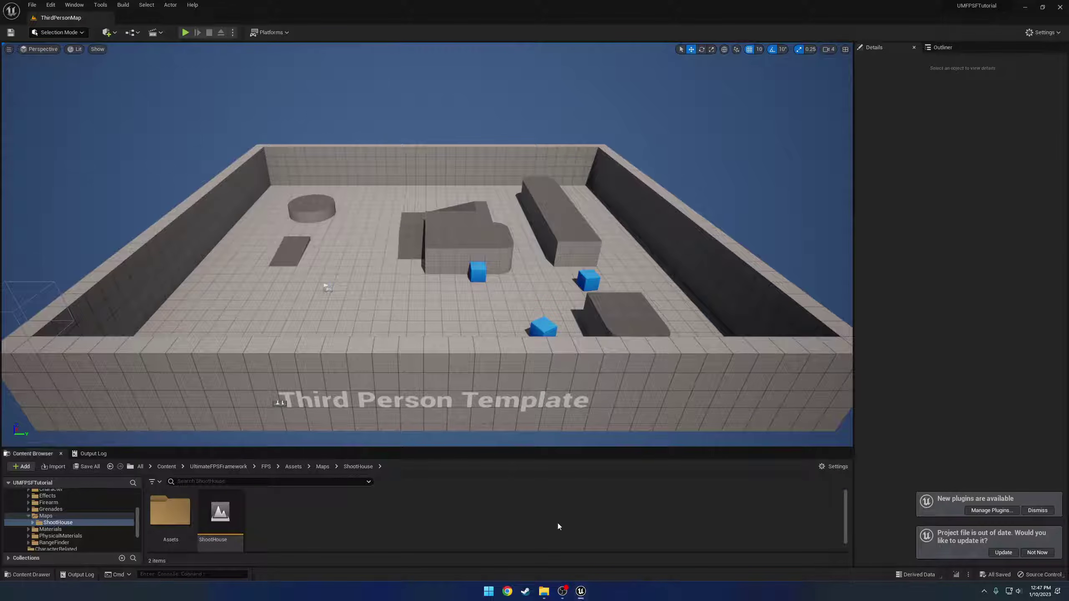
{"action": "double_click", "coordinate": [238, 511]}
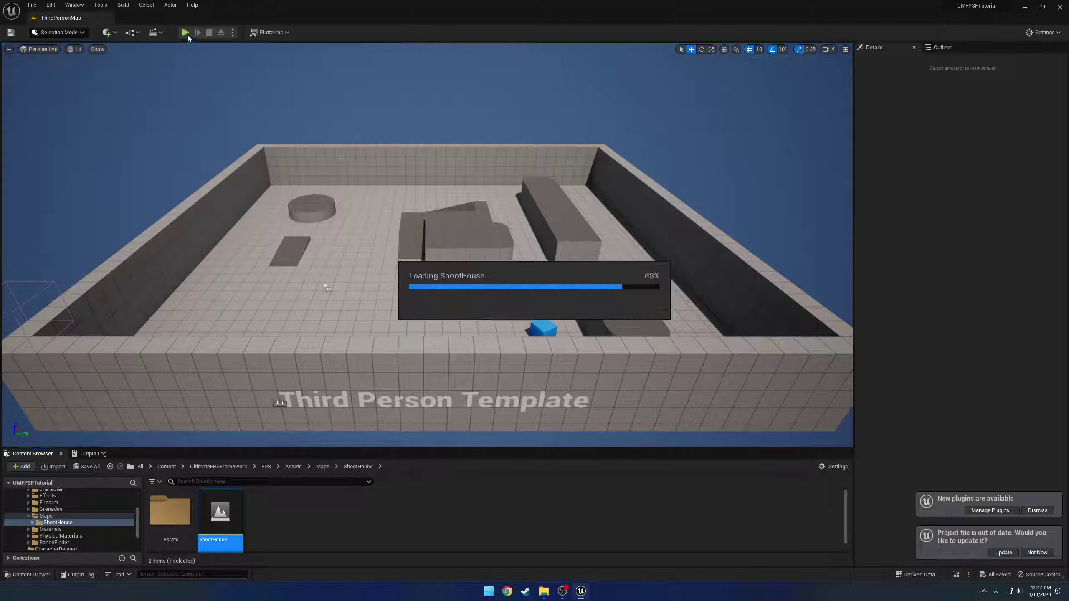
Play-test the ShootHouse level by walking around the target and aiming down the sights, and end the play session.
{"action": "key", "text": "alt+p"}
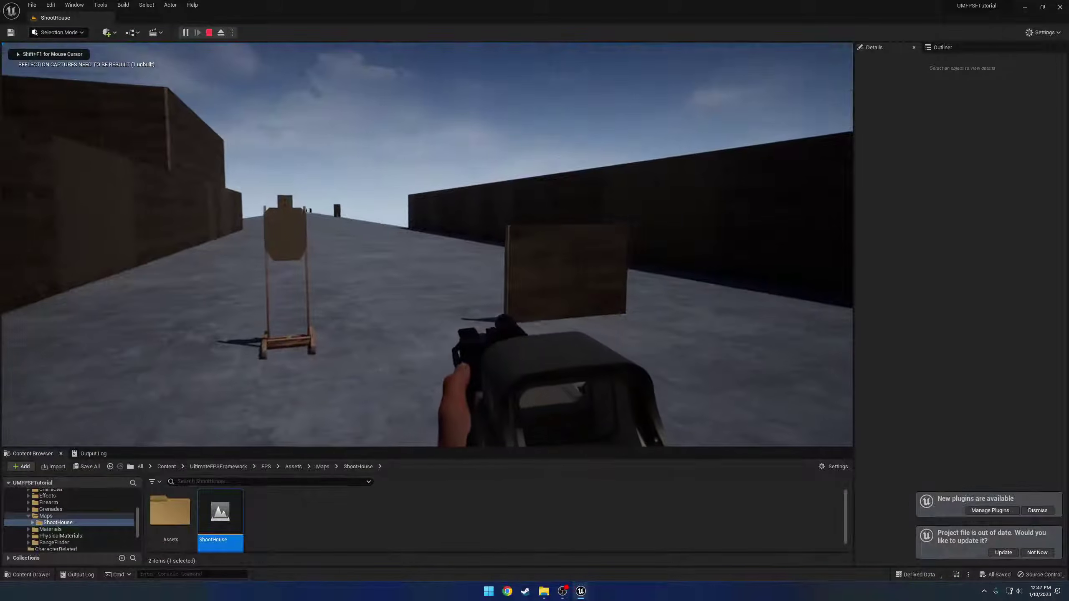
{"action": "key", "text": "w"}
{"action": "key", "text": "w"}
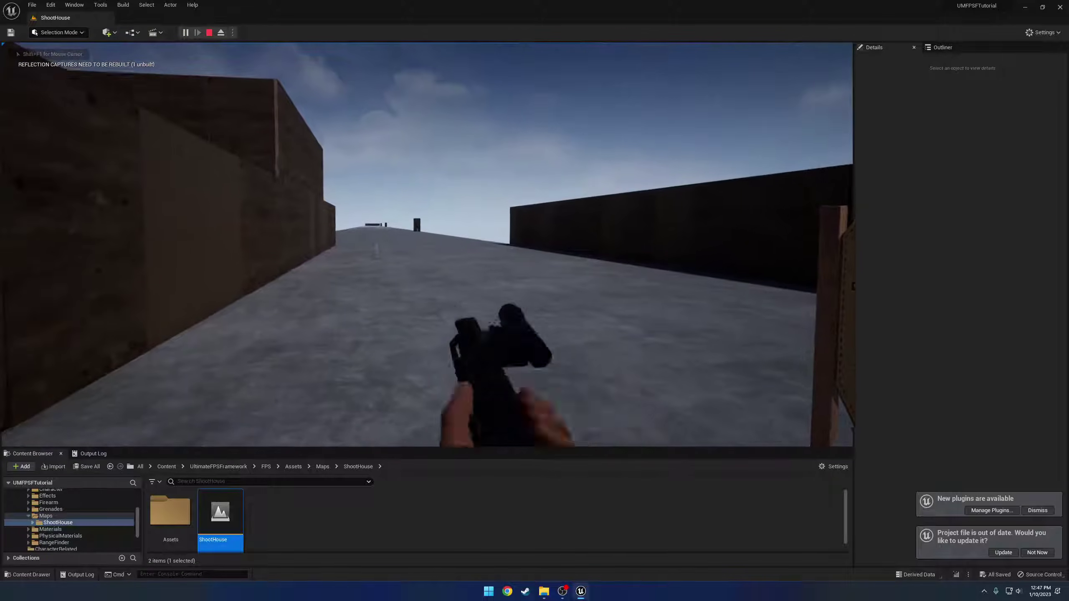
{"action": "right_click", "coordinate": [427, 245]}
{"action": "right_click", "coordinate": [427, 245]}
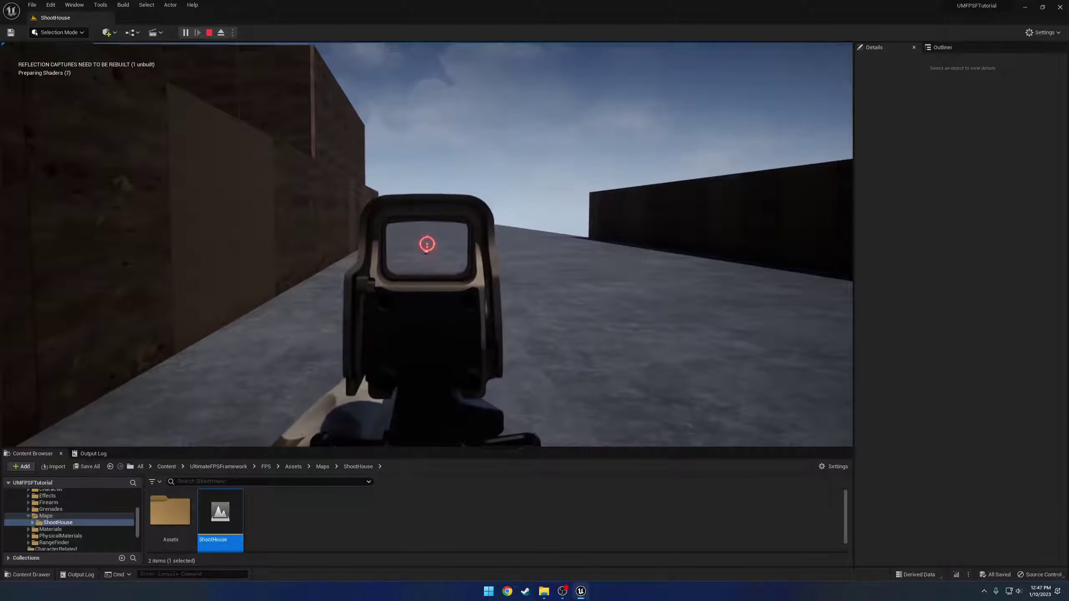
{"action": "key", "text": "s"}
{"action": "right_click", "coordinate": [426, 245]}
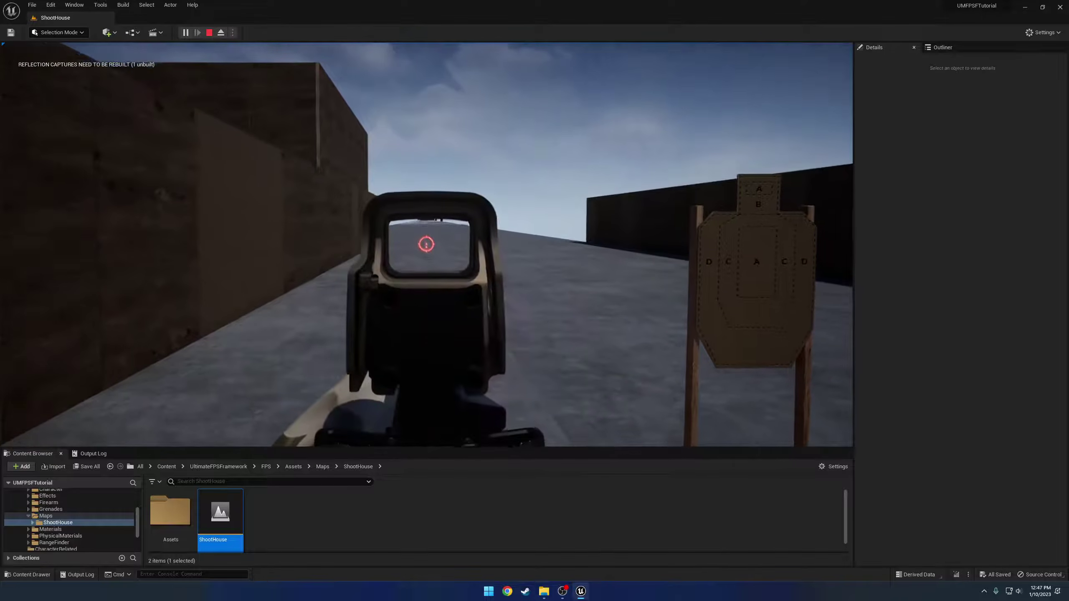
{"action": "right_click", "coordinate": [427, 244]}
{"action": "key", "text": "s"}
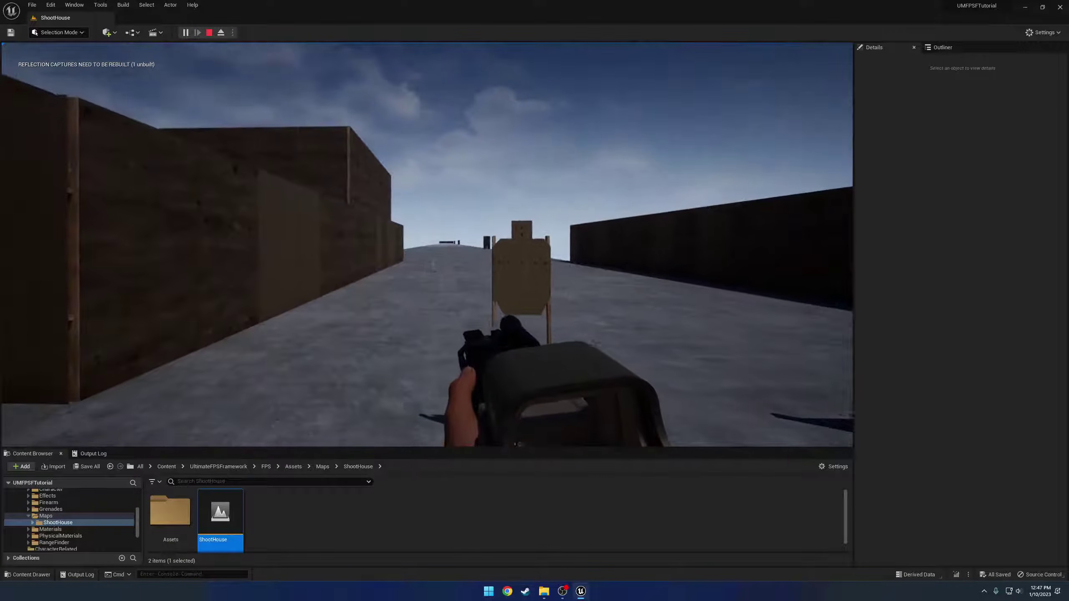
{"action": "right_click", "coordinate": [426, 244]}
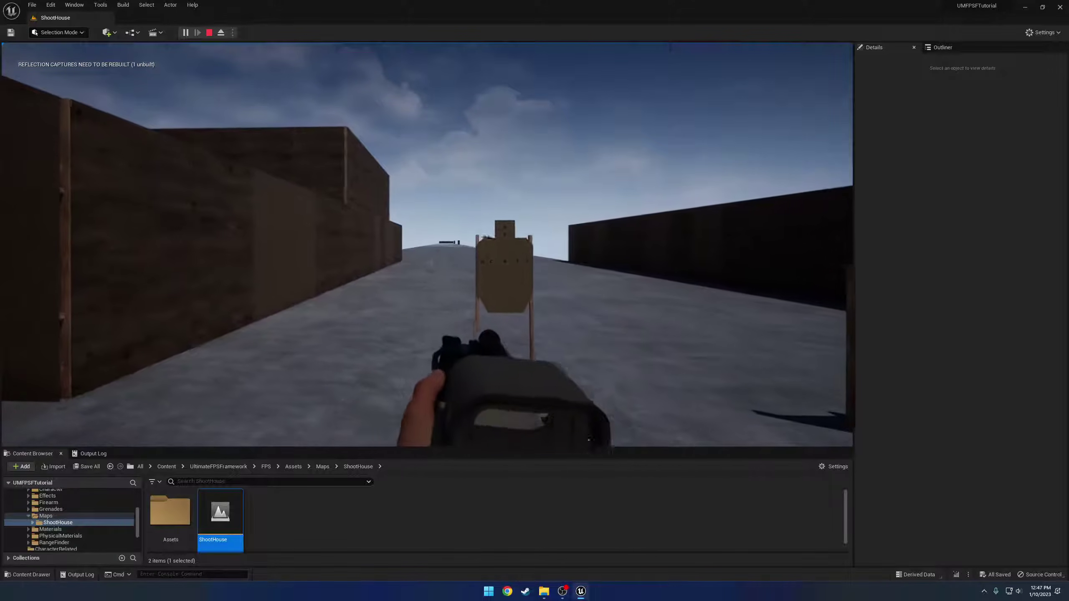
{"action": "right_click", "coordinate": [426, 245]}
{"action": "key", "text": "Escape"}
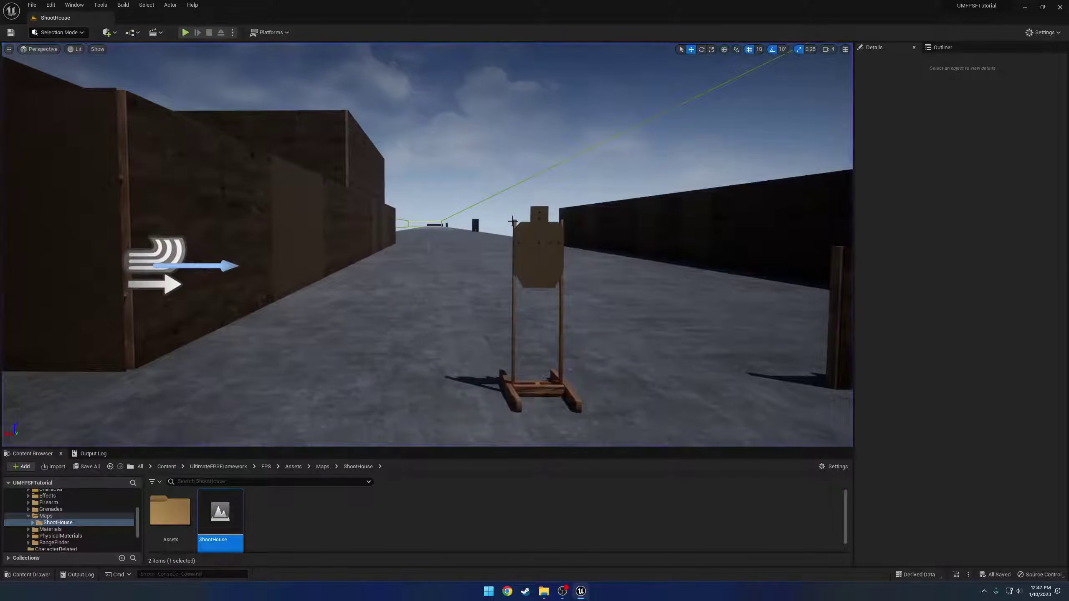
Open the ThirdPersonMap level from the ThirdPerson/Maps content folder.
{"action": "key", "text": "s"}
{"action": "right_click_drag", "start_coordinate": [512, 221], "coordinate": [465, 258]}
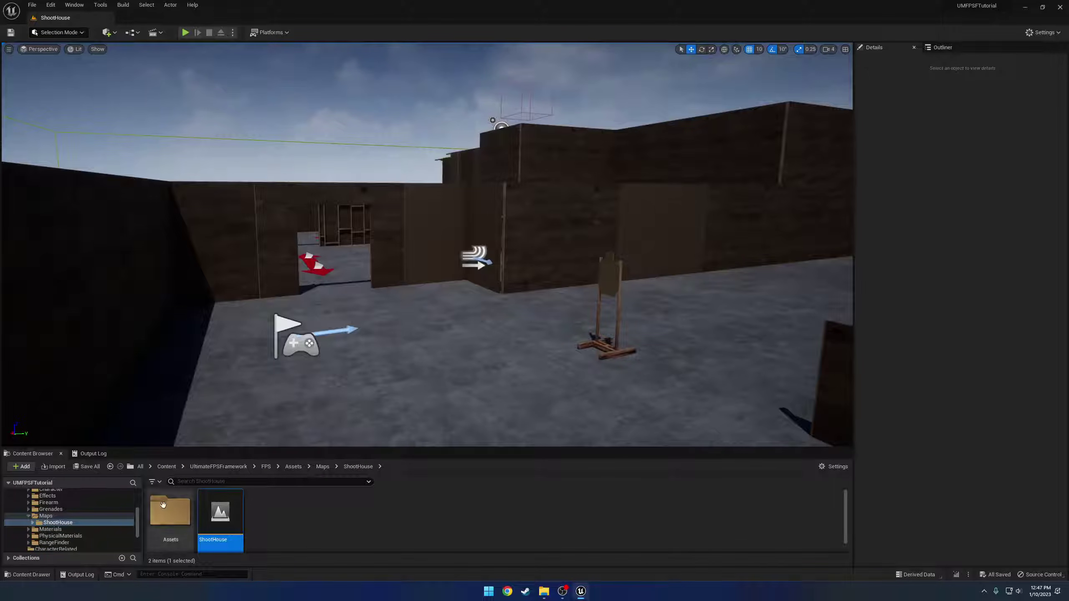
{"action": "scroll", "coordinate": [85, 514], "scroll_direction": "up", "scroll_amount": 5}
{"action": "left_click", "coordinate": [15, 534]}
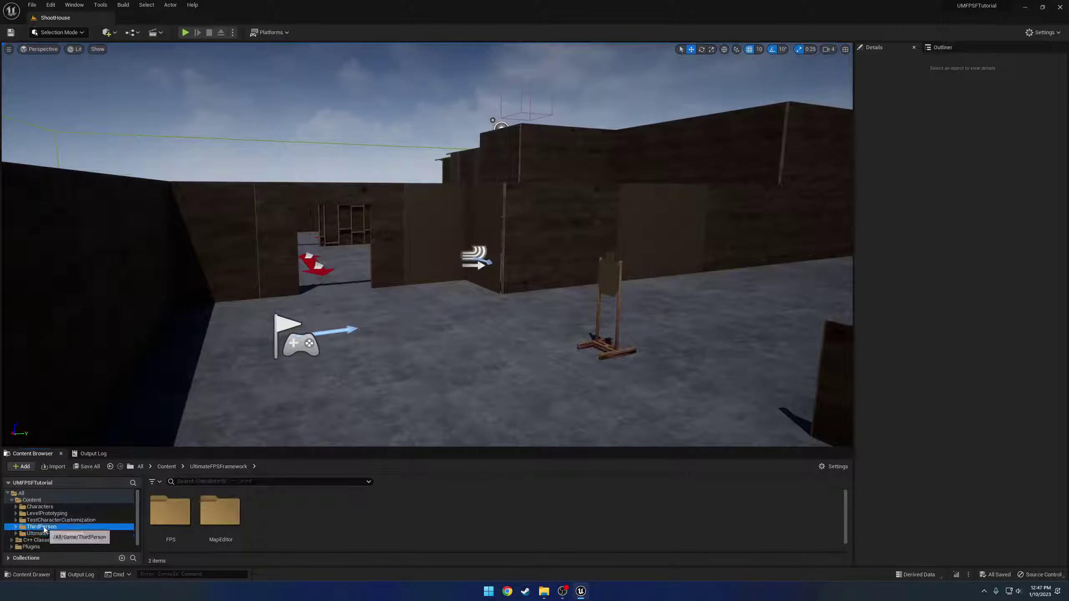
{"action": "left_click", "coordinate": [42, 527]}
{"action": "left_click", "coordinate": [269, 509]}
{"action": "double_click", "coordinate": [269, 509]}
{"action": "double_click", "coordinate": [185, 514]}
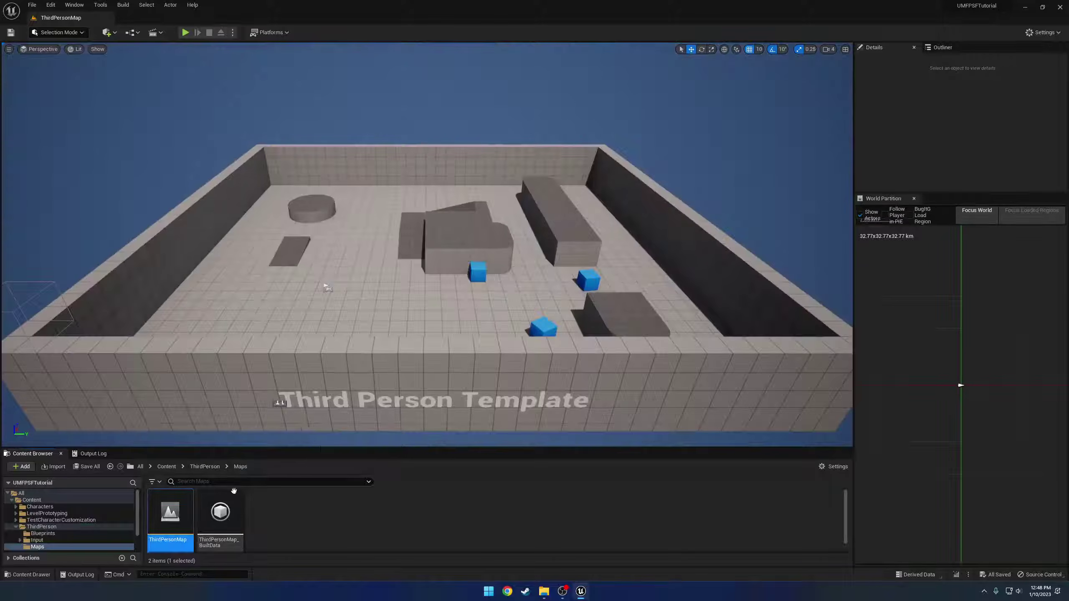
Select and frame the PlayerStart, show the World Settings, and expand the Selected GameMode classes.
{"action": "left_click", "coordinate": [382, 296]}
{"action": "key", "text": "f"}
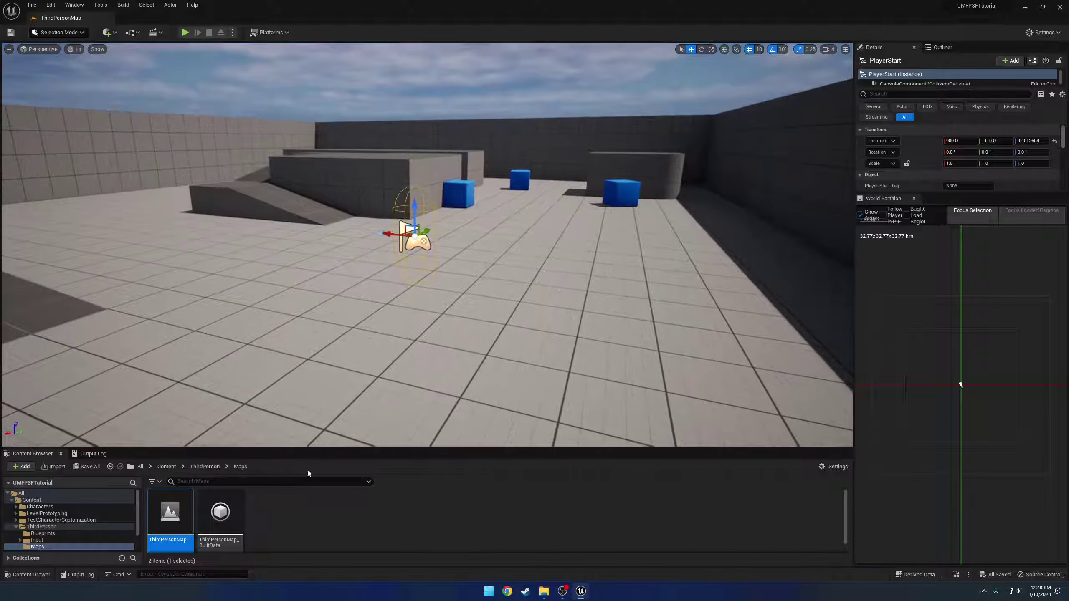
{"action": "left_click", "coordinate": [74, 5]}
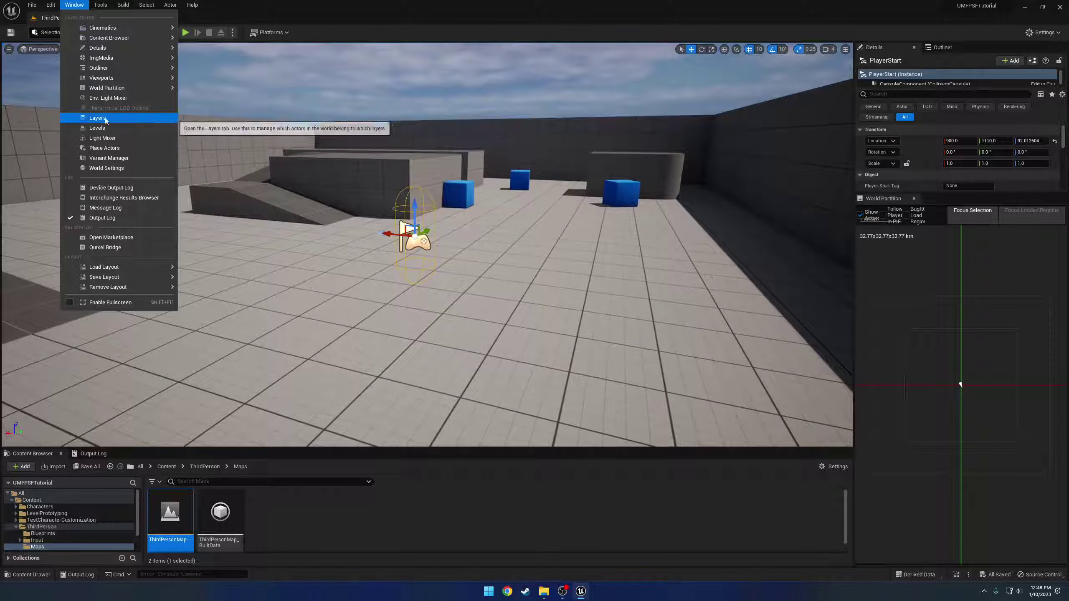
{"action": "left_click", "coordinate": [122, 174]}
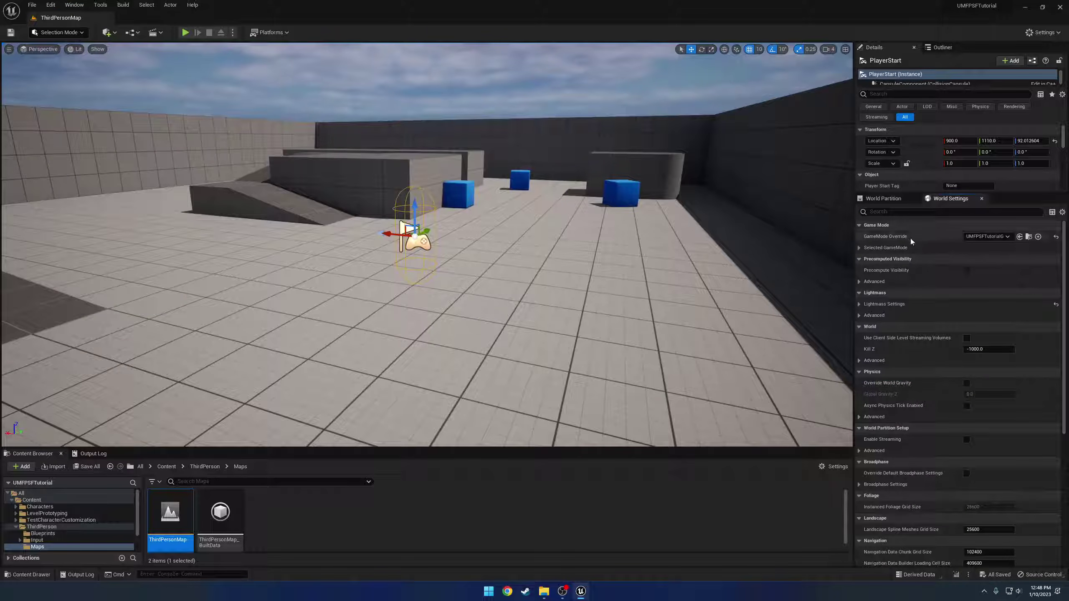
{"action": "left_click", "coordinate": [859, 248]}
{"action": "left_click", "coordinate": [1001, 236]}
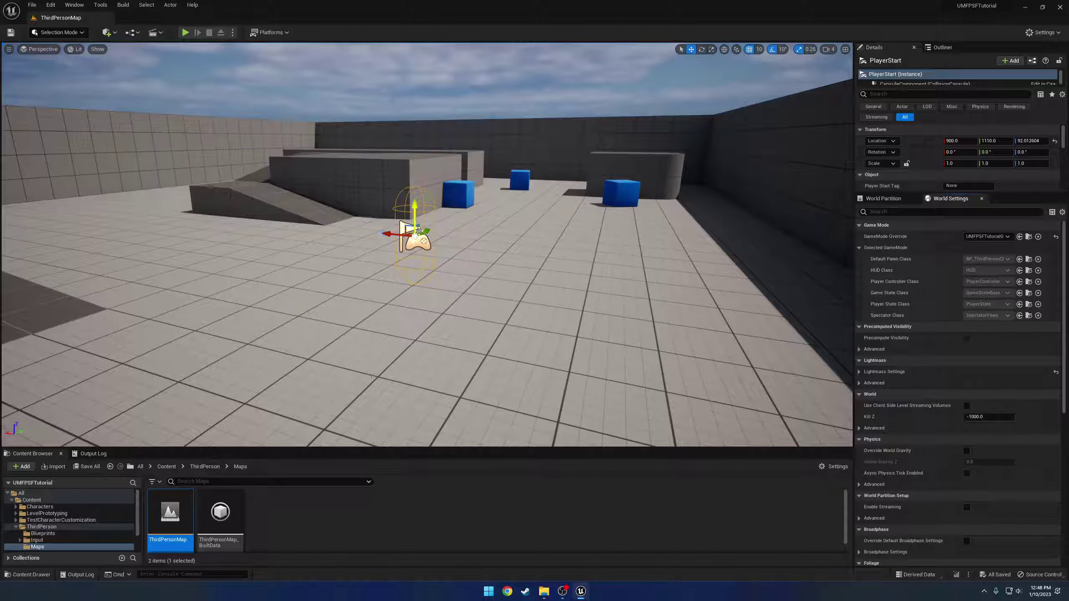
Delete the PlayerStart from ThirdPersonMap.
{"action": "key", "text": "Delete"}
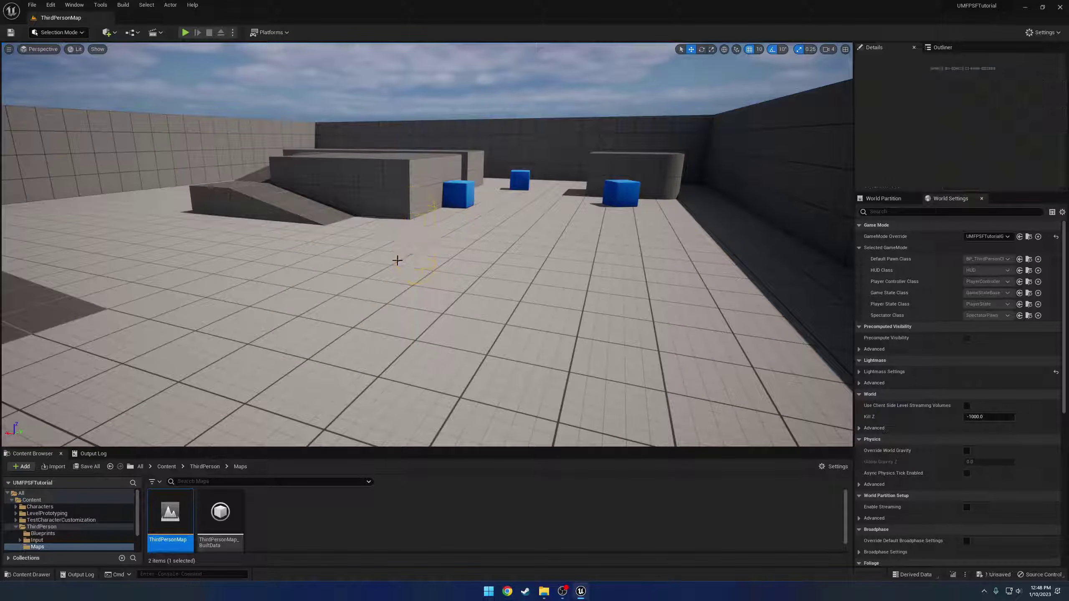
Place ExampleFPSTemplateCharacter from UltimateFPSFramework/FPS/CharacterRelated on the open floor of ThirdPersonMap.
{"action": "left_click", "coordinate": [167, 467]}
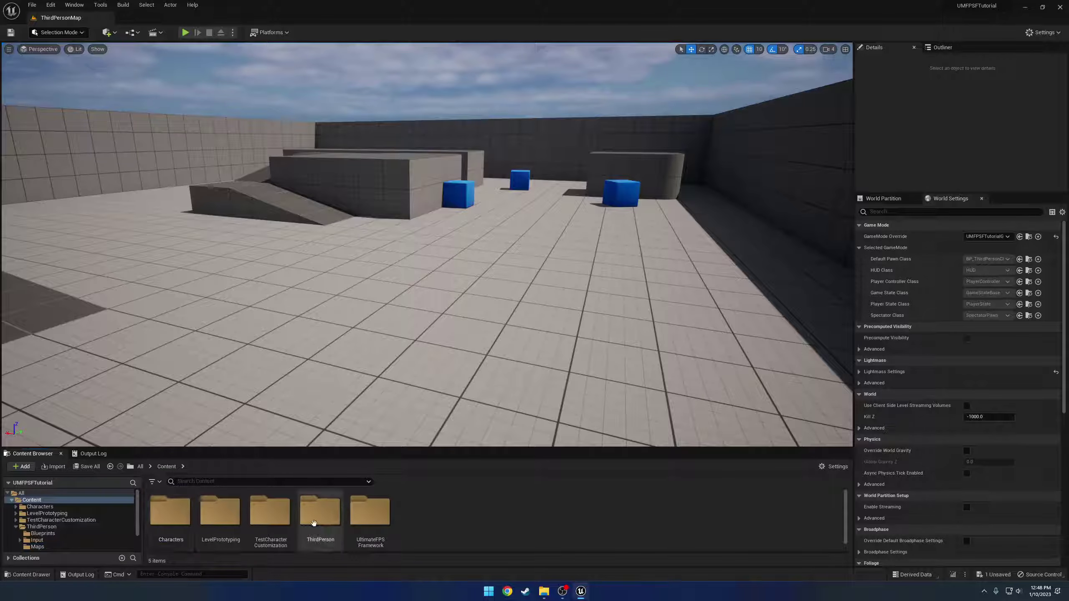
{"action": "double_click", "coordinate": [371, 512]}
{"action": "double_click", "coordinate": [170, 511]}
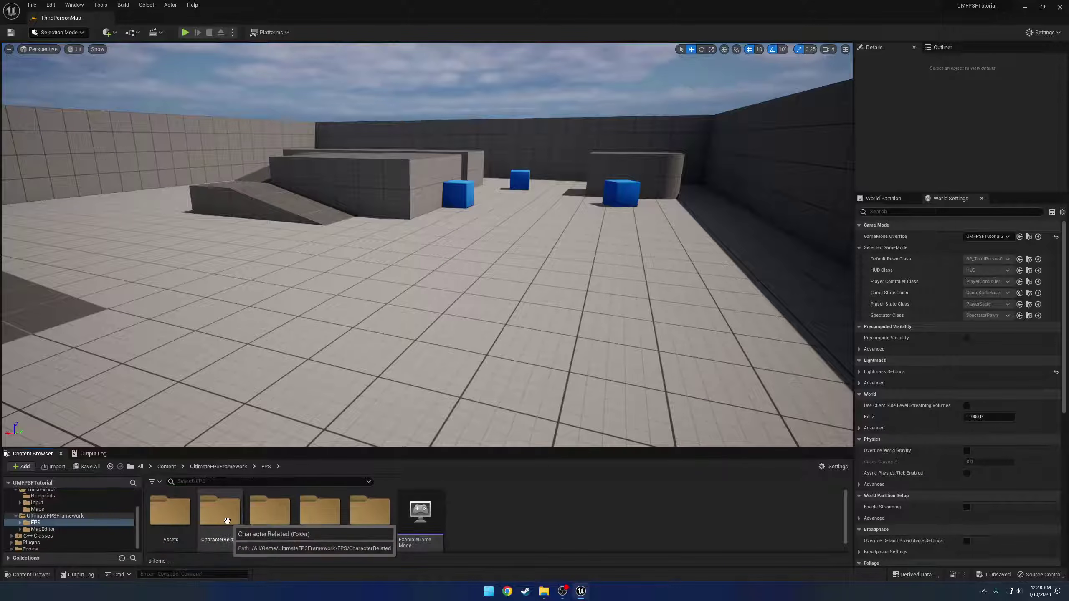
{"action": "double_click", "coordinate": [219, 512]}
{"action": "left_click", "coordinate": [320, 512]}
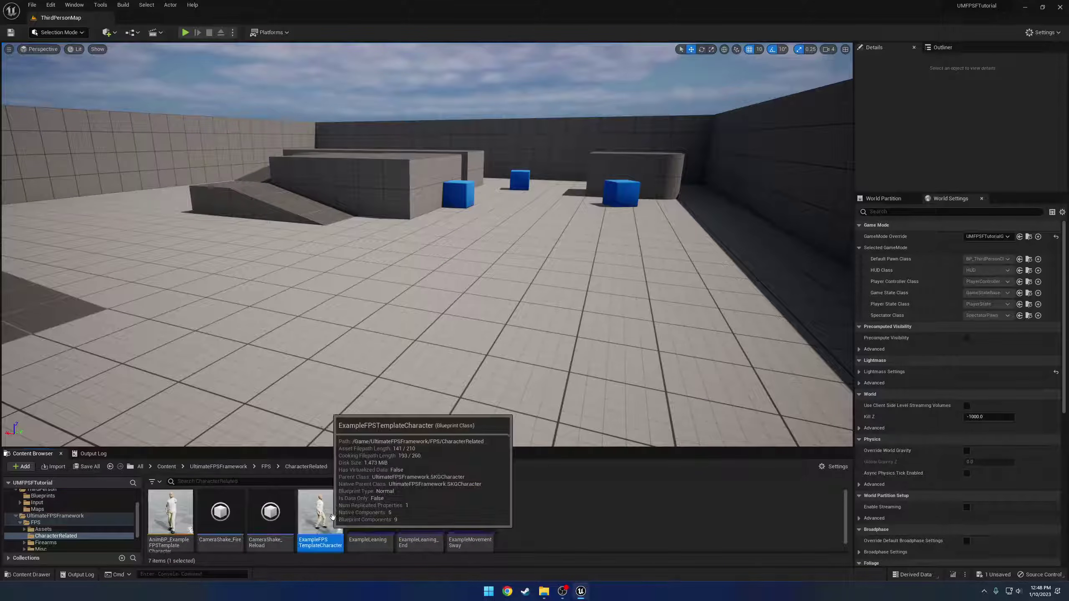
{"action": "left_click_drag", "start_coordinate": [319, 512], "coordinate": [555, 290]}
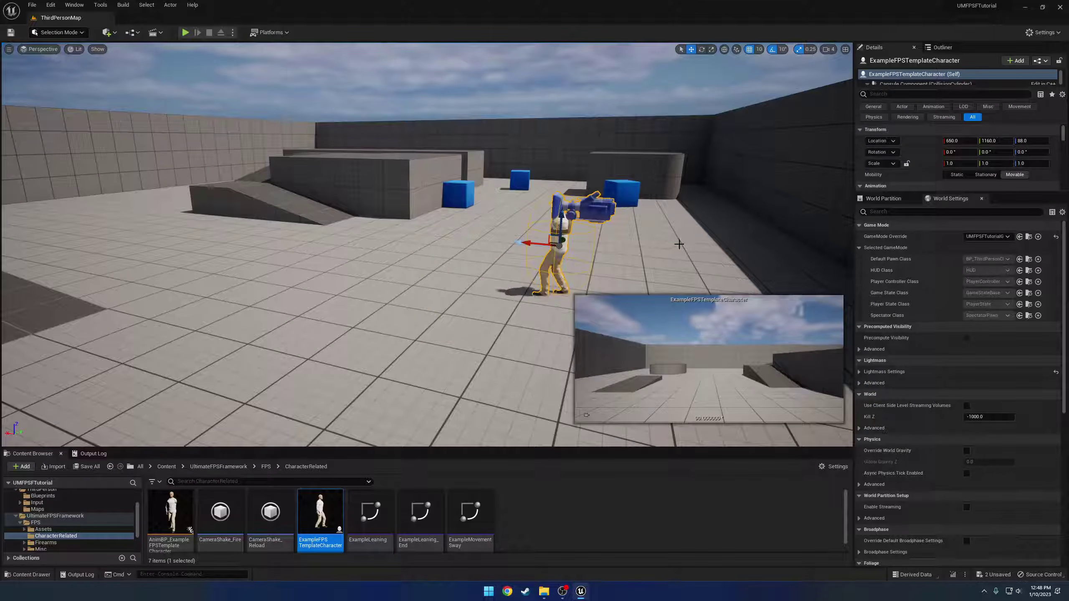
Filter the placed character's details by "poss" and set Auto Possess Player to Player 0.
{"action": "right_click_drag", "start_coordinate": [679, 244], "coordinate": [783, 244]}
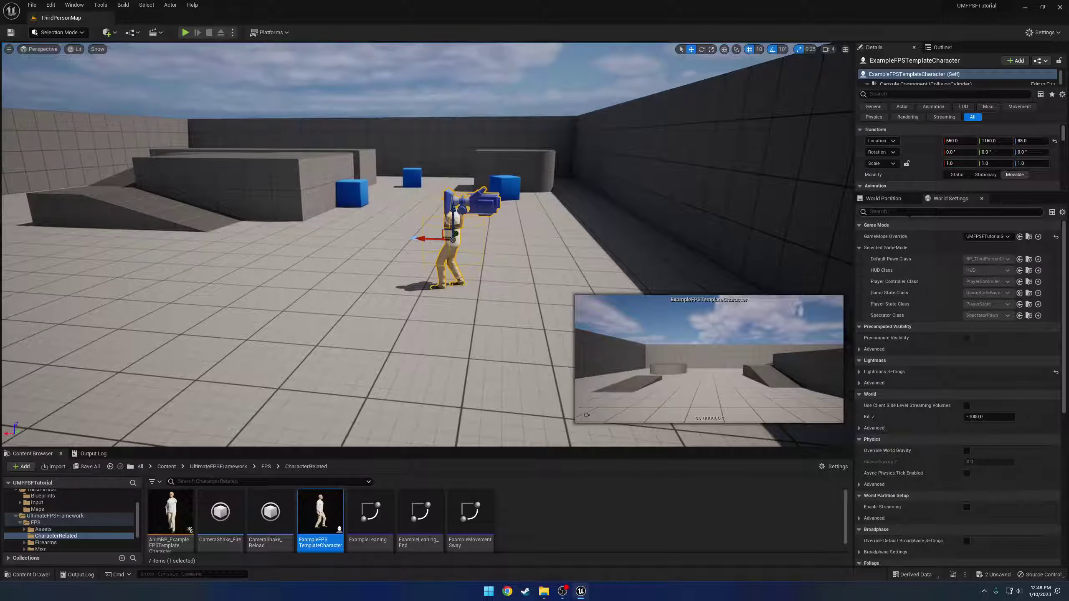
{"action": "left_click", "coordinate": [921, 95]}
{"action": "type", "text": "poss"}
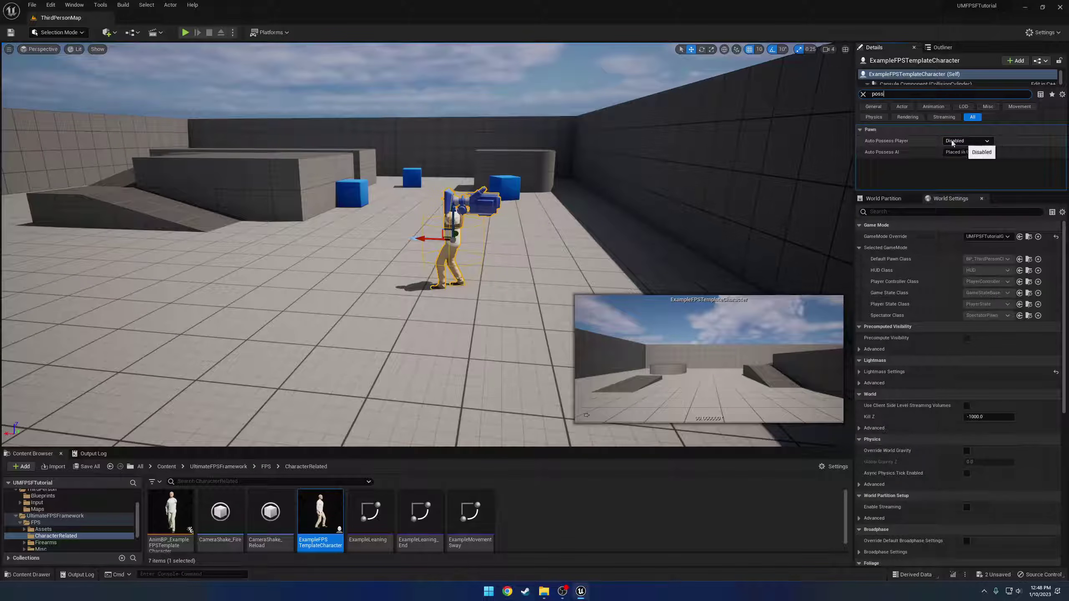
{"action": "left_click_drag", "start_coordinate": [894, 87], "coordinate": [898, 115]}
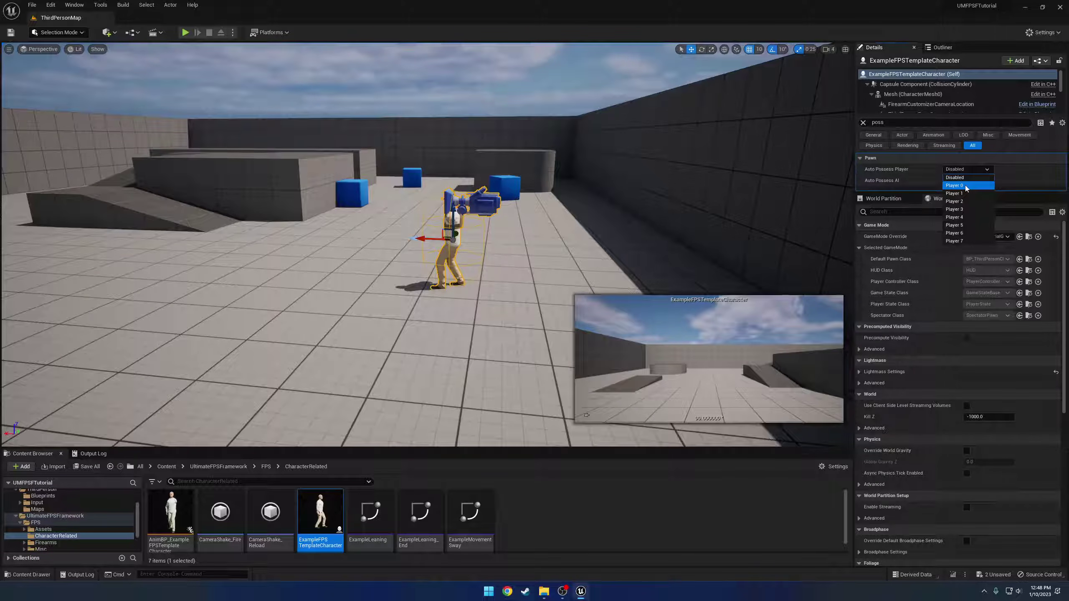
{"action": "left_click", "coordinate": [965, 186]}
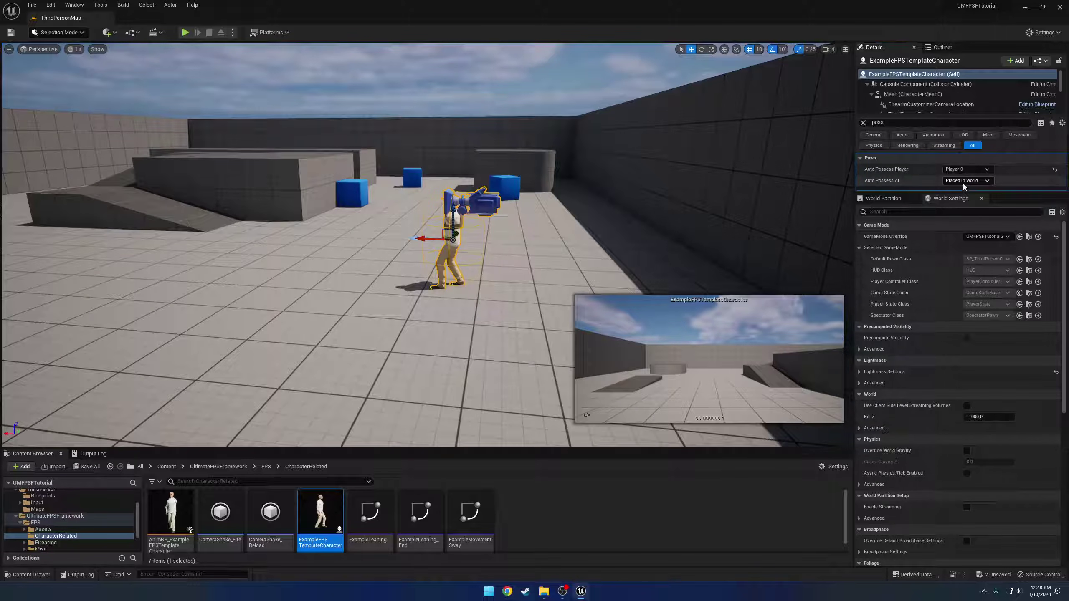
Play-test ThirdPersonMap with the FPS character, looking around and aiming down the sights, and end the session.
{"action": "left_click", "coordinate": [187, 33]}
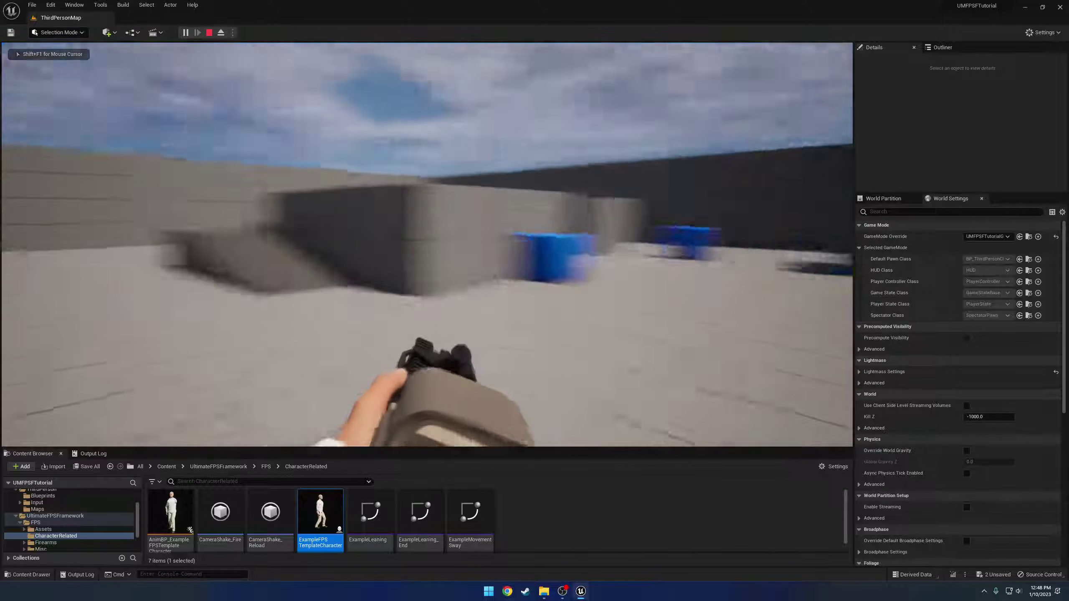
{"action": "right_click", "coordinate": [428, 245]}
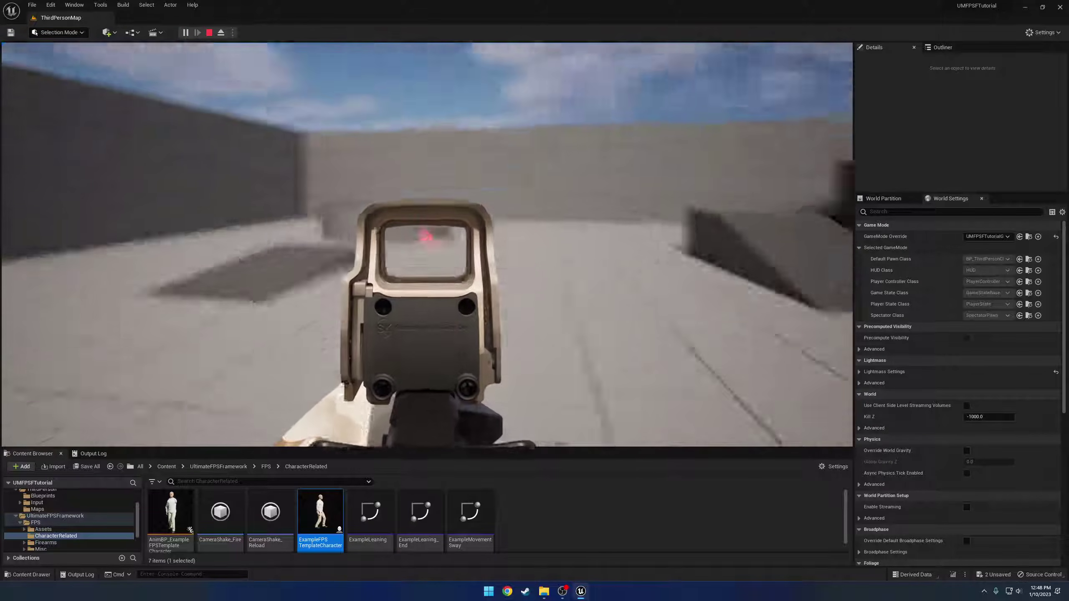
{"action": "key", "text": "Escape"}
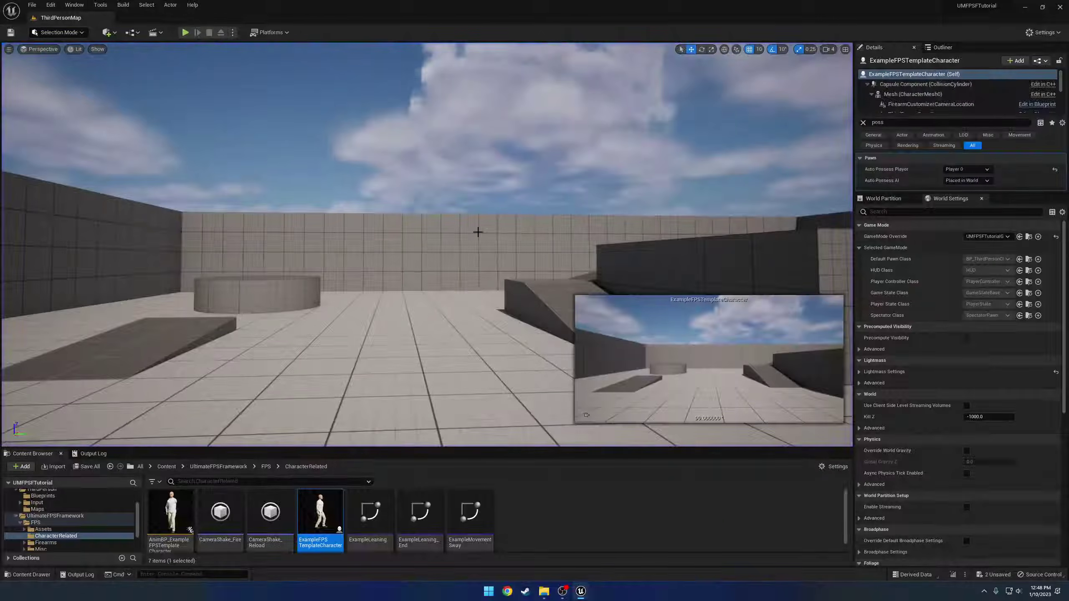
Select the PostProcessVolume in the level, clear the old details filter, and enlarge its property area.
{"action": "right_click_drag", "start_coordinate": [477, 232], "coordinate": [430, 236]}
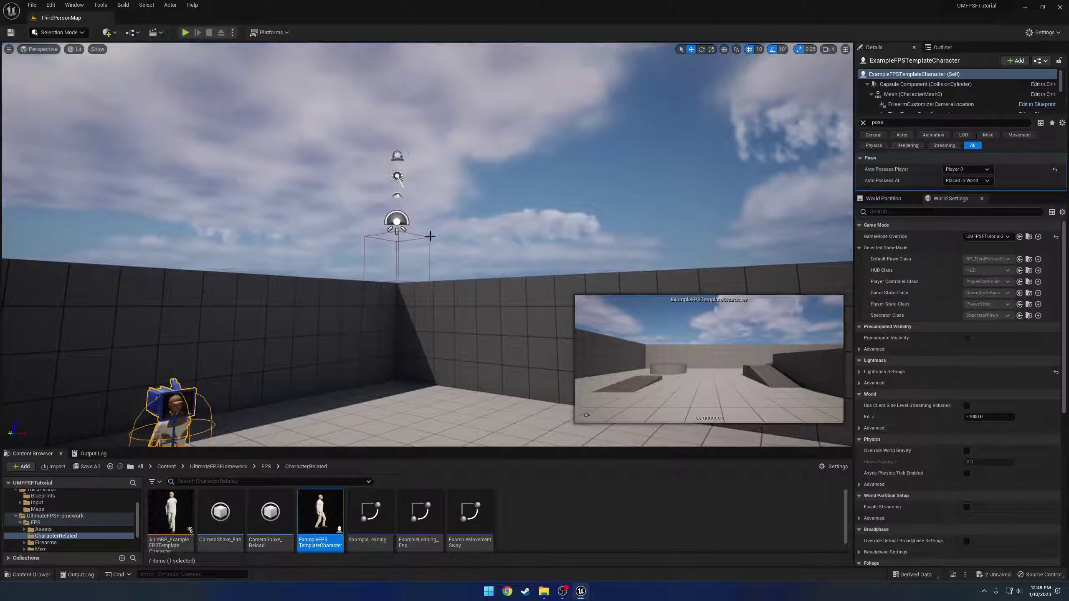
{"action": "left_click", "coordinate": [428, 237]}
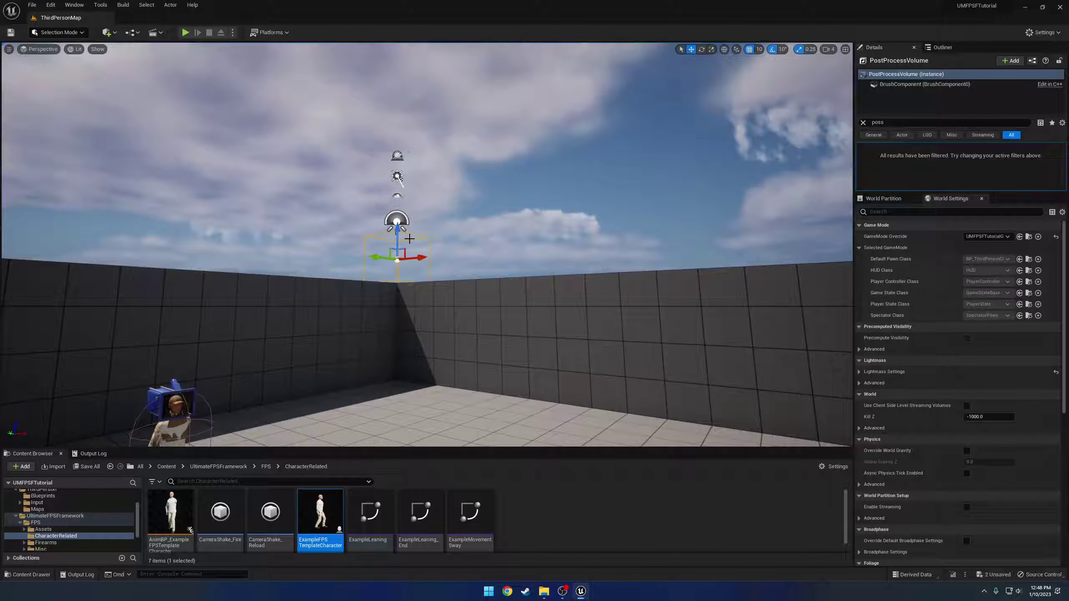
{"action": "left_click", "coordinate": [863, 122]}
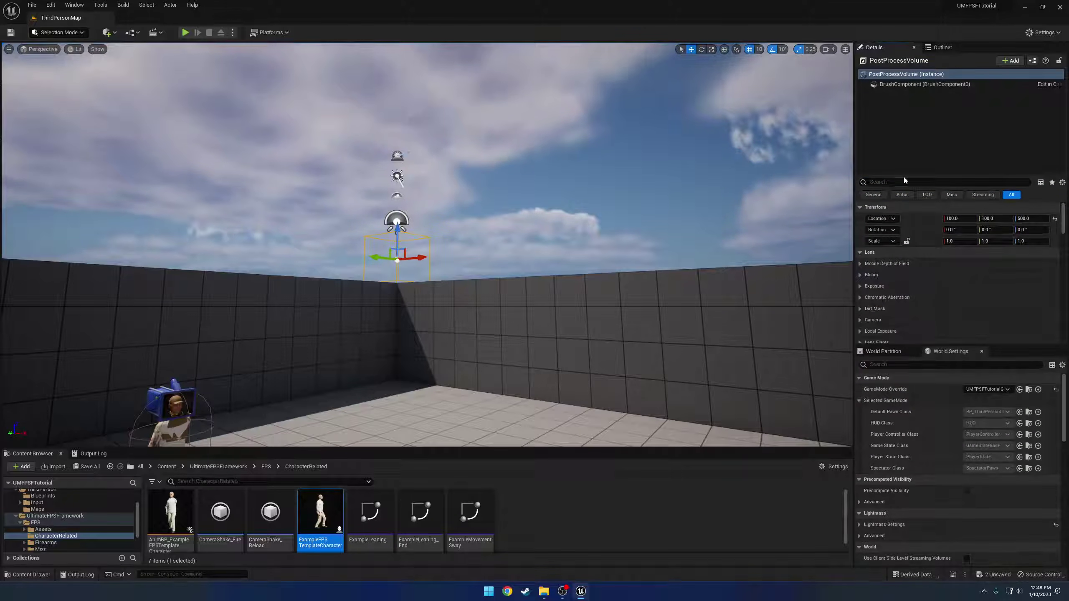
{"action": "left_click_drag", "start_coordinate": [902, 180], "coordinate": [902, 145]}
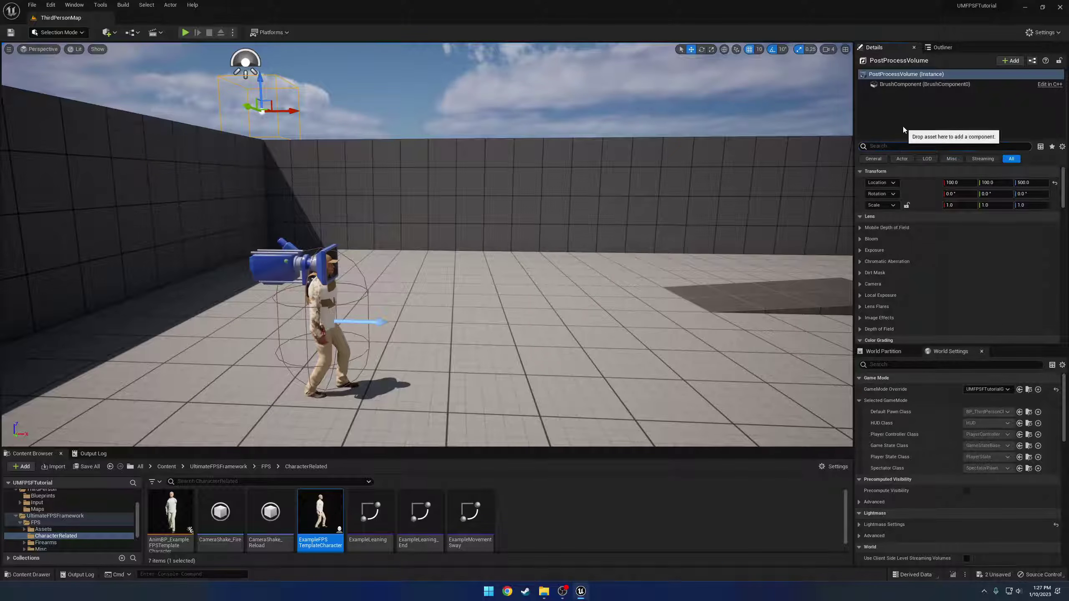
Filter the PostProcessVolume's properties by "blur", enable the Motion Blur overrides Amount, Max, Target FPS and Per Object Size, and set them all to 0.
{"action": "type", "text": "r"}
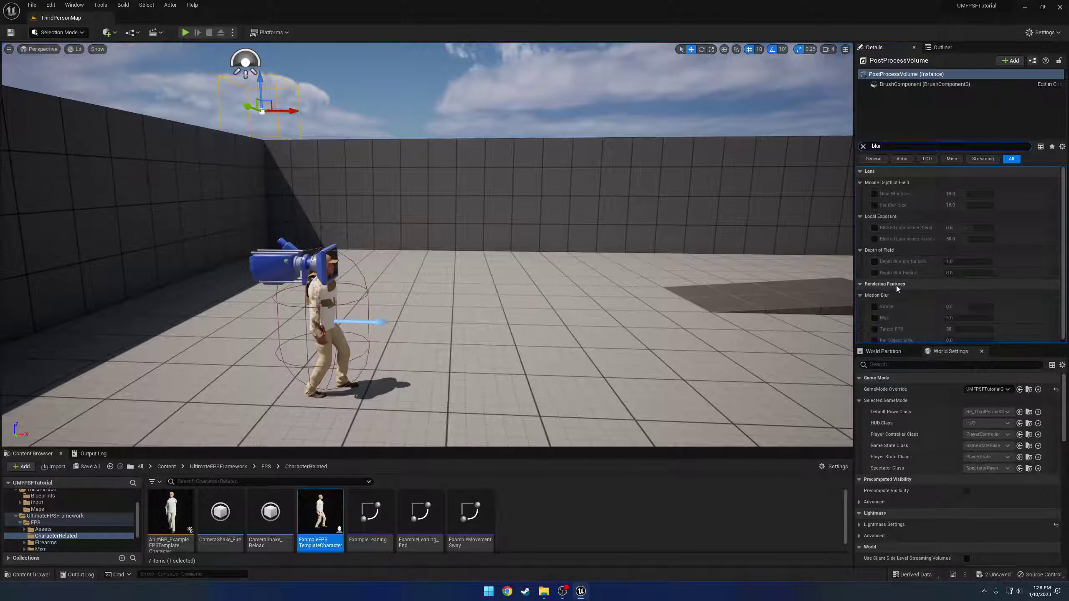
{"action": "scroll", "coordinate": [892, 285], "scroll_direction": "down", "scroll_amount": 1}
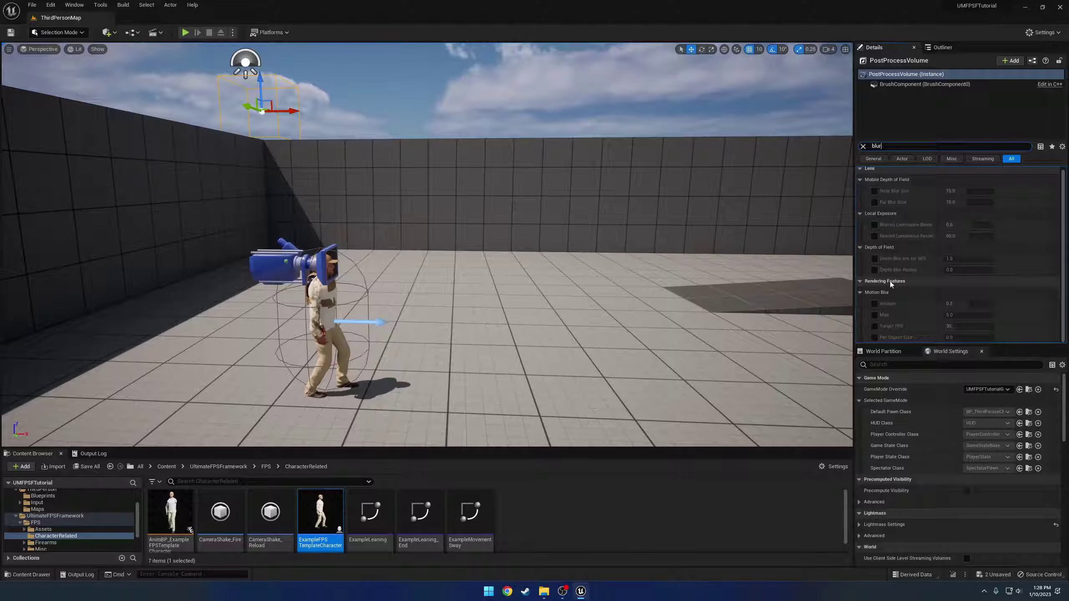
{"action": "left_click", "coordinate": [874, 303]}
{"action": "left_click", "coordinate": [874, 315]}
{"action": "left_click", "coordinate": [874, 327]}
{"action": "left_click", "coordinate": [874, 337]}
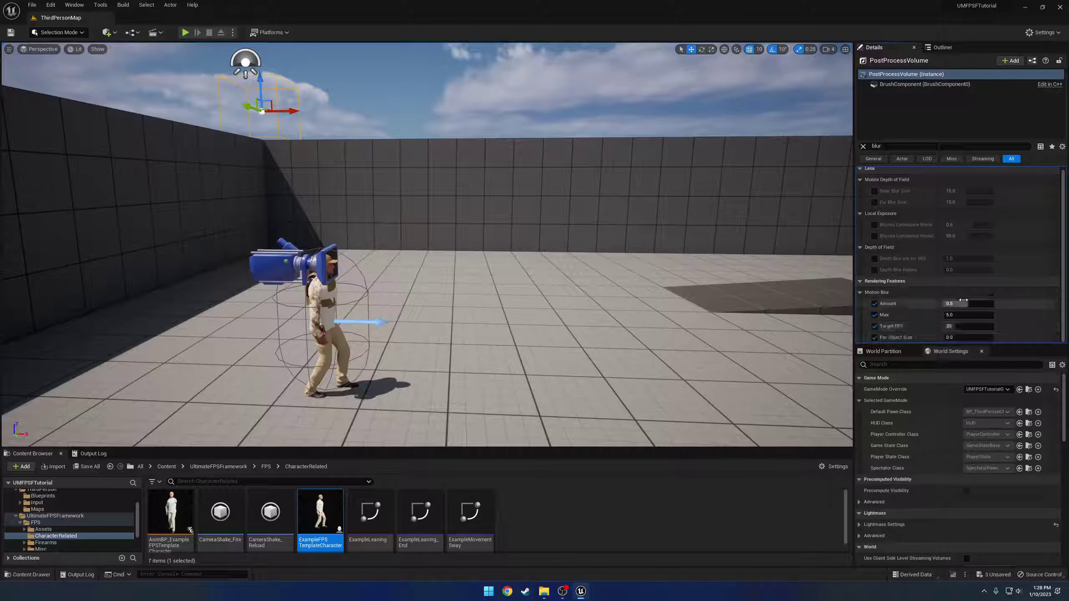
Play-test the level with motion blur off while aiming down the sights, end the session, and save all changes.
{"action": "left_click", "coordinate": [185, 32]}
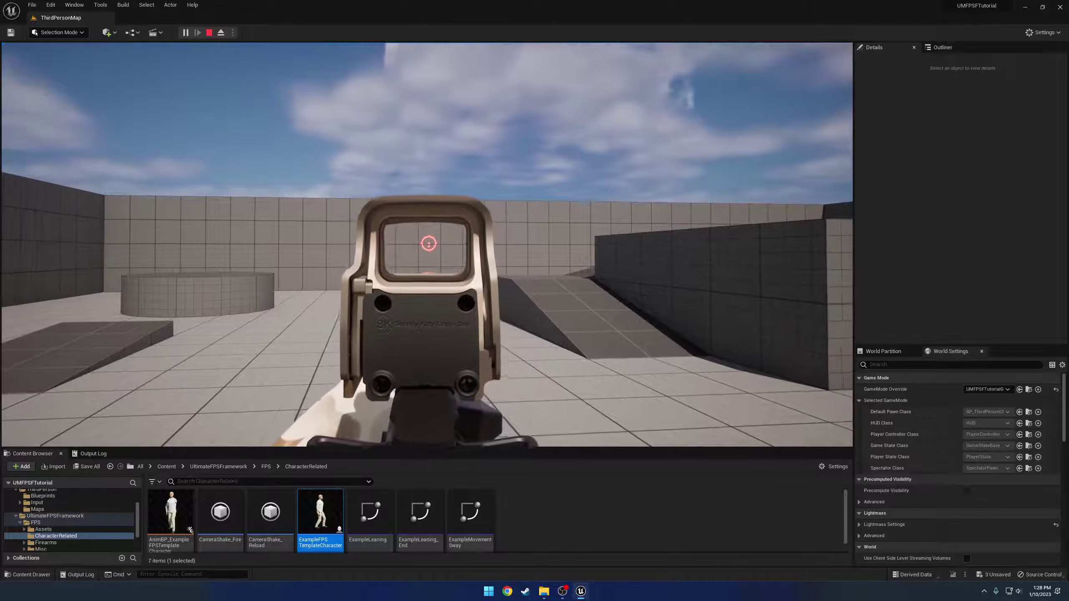
{"action": "right_click", "coordinate": [427, 245]}
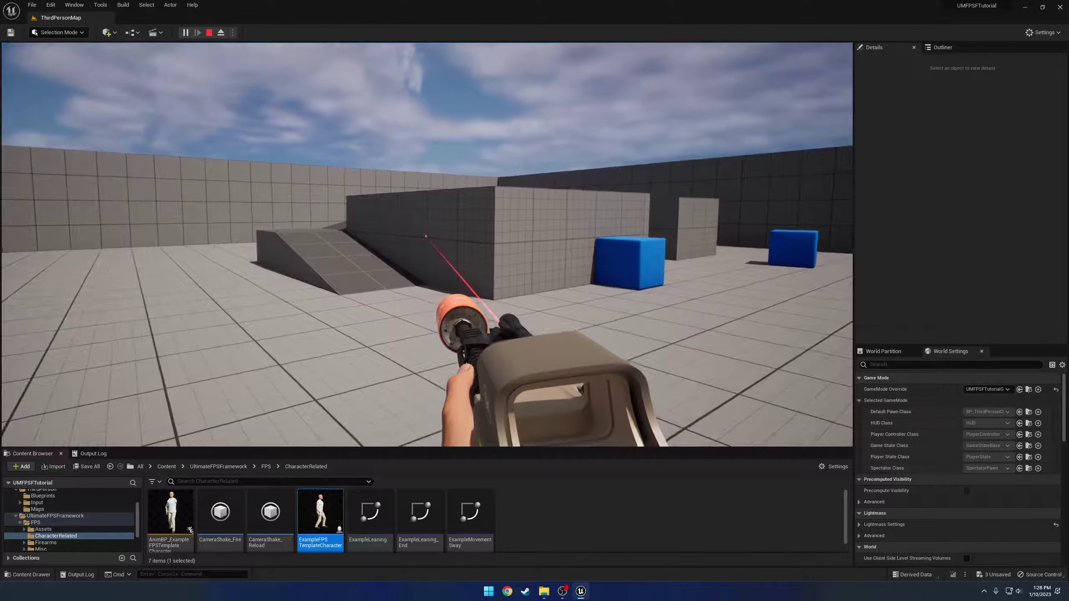
{"action": "key", "text": "Escape"}
{"action": "left_click", "coordinate": [33, 5]}
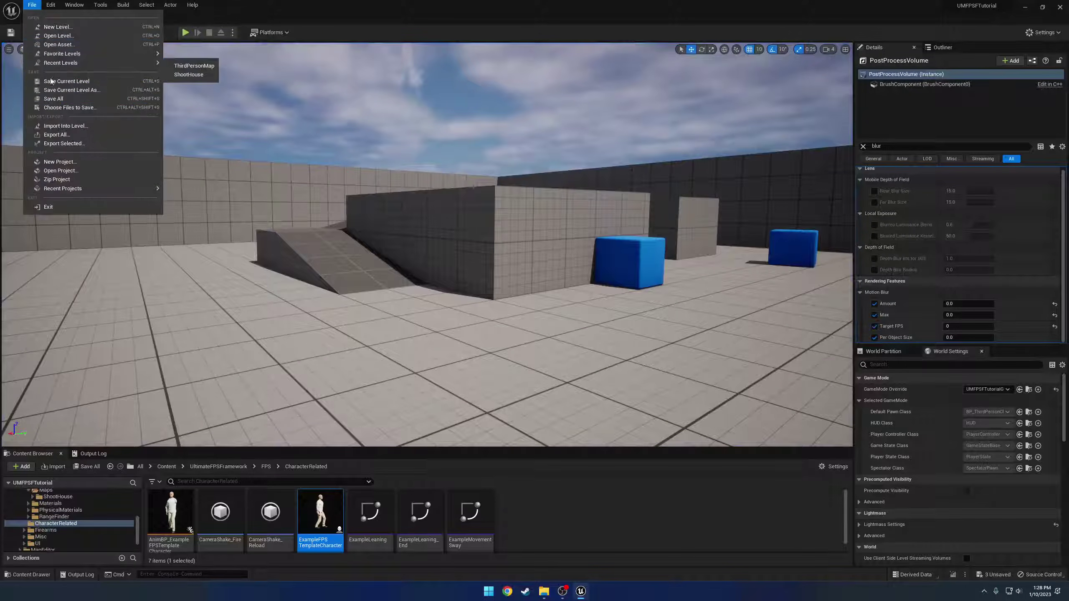
{"action": "left_click", "coordinate": [64, 100]}
In Project Settings, search for "alias" and set the default Anti-Aliasing Method to Temporal Anti-Aliasing (TAA).
{"action": "left_click", "coordinate": [50, 4]}
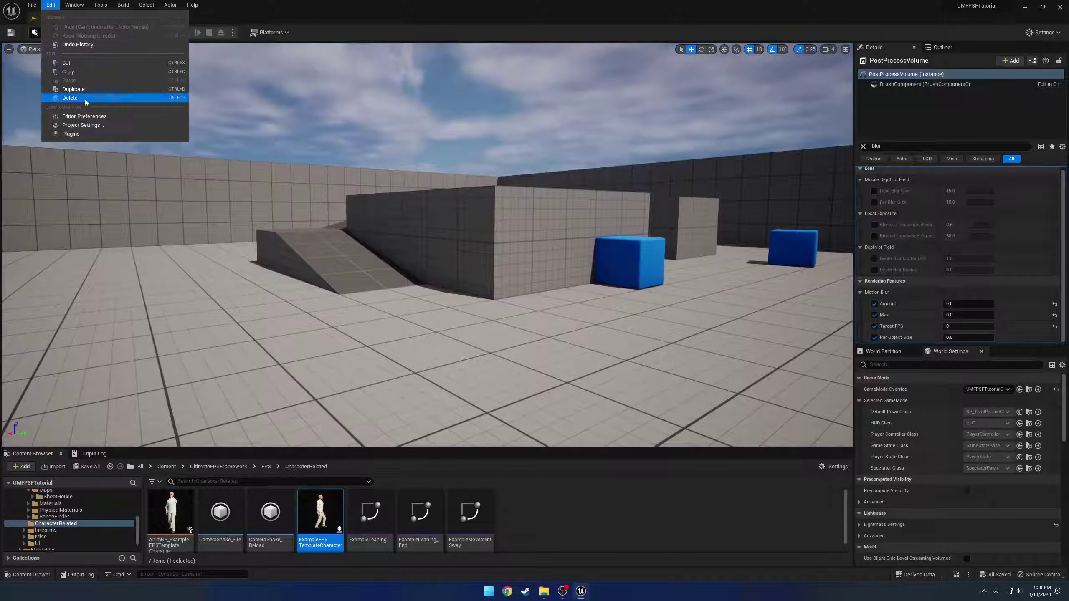
{"action": "left_click", "coordinate": [91, 126]}
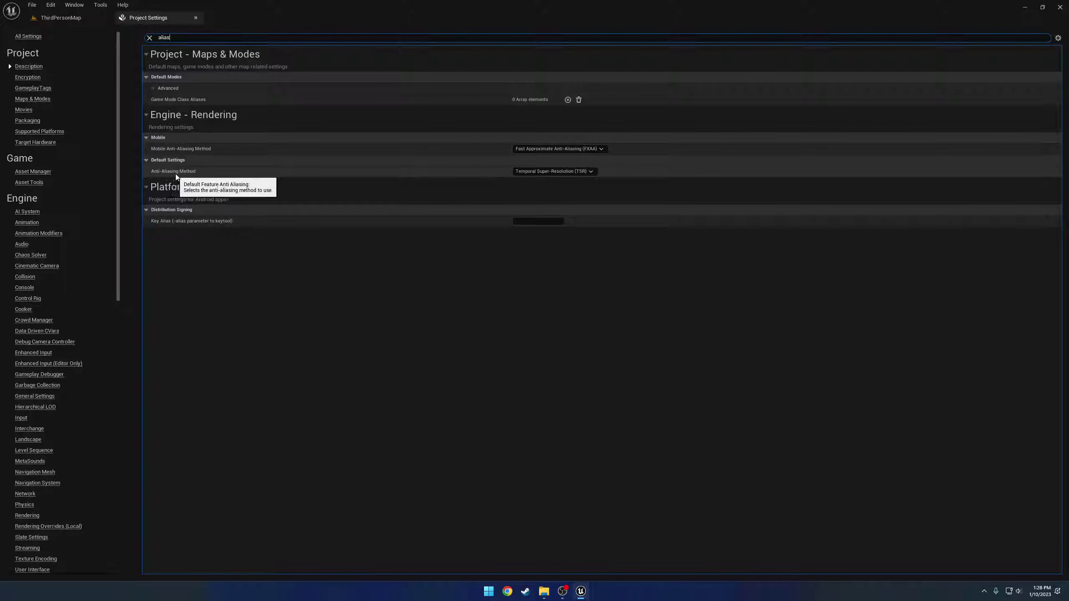
{"action": "left_click", "coordinate": [581, 171]}
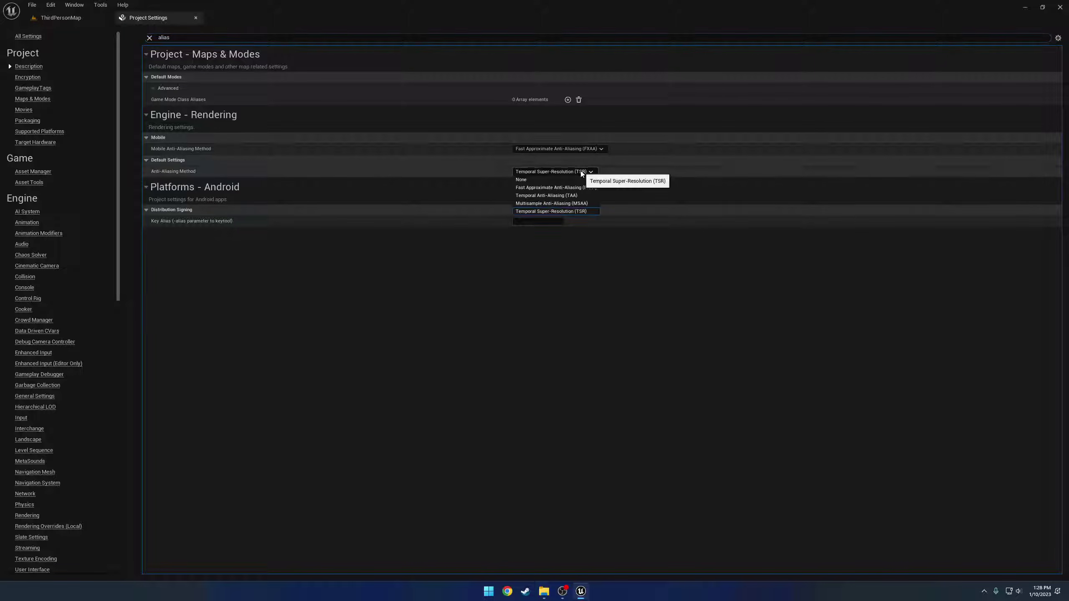
{"action": "left_click", "coordinate": [585, 197]}
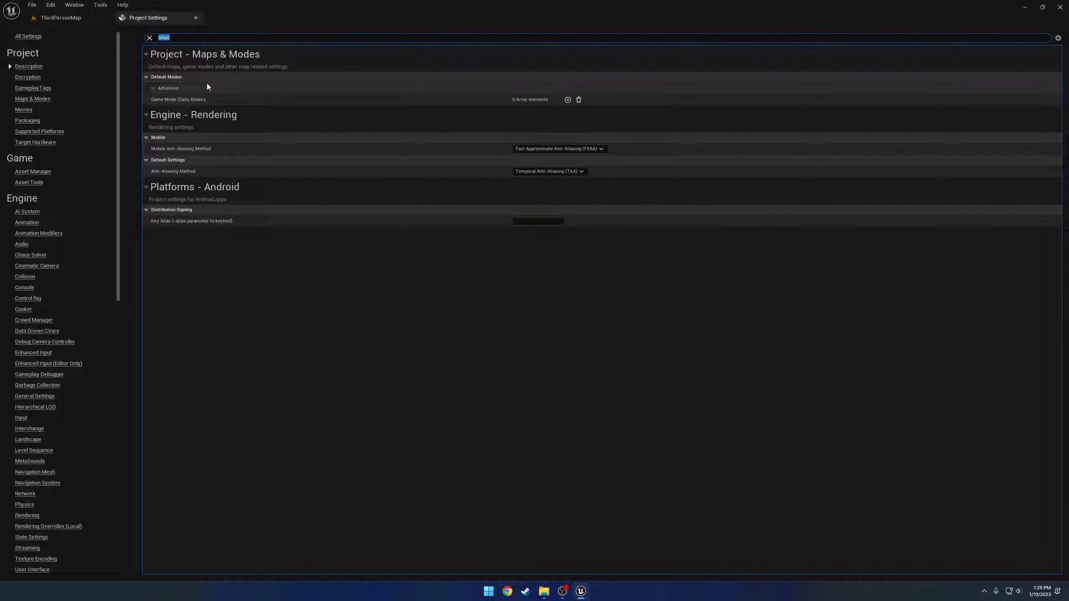
Play-test ThirdPersonMap with Temporal Anti-Aliasing by walking forward and looking around, and end the session.
{"action": "left_click", "coordinate": [68, 19]}
{"action": "left_click", "coordinate": [185, 33]}
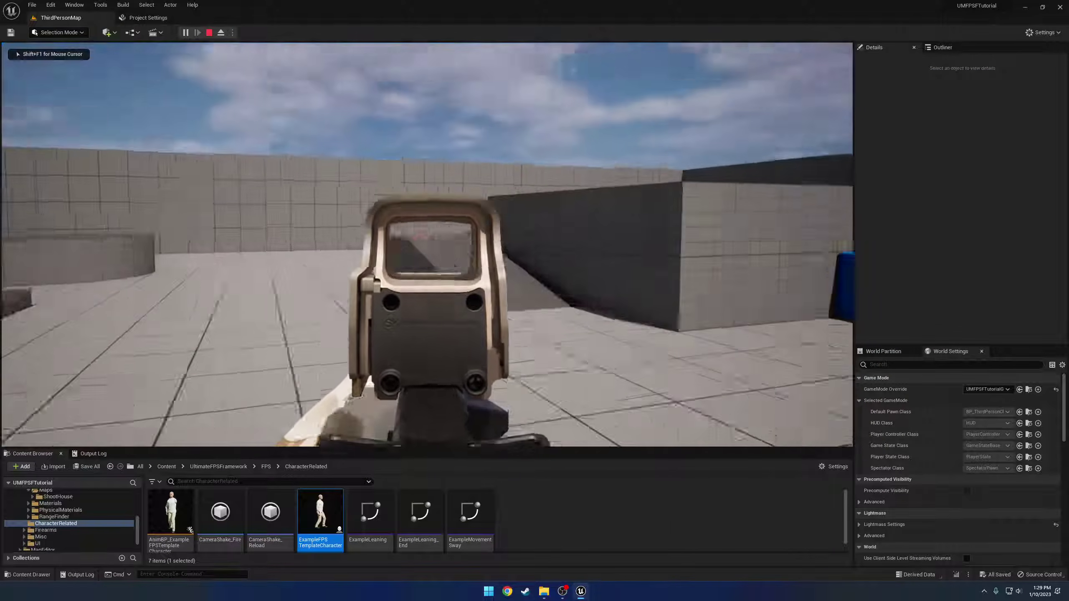
{"action": "key", "text": "w"}
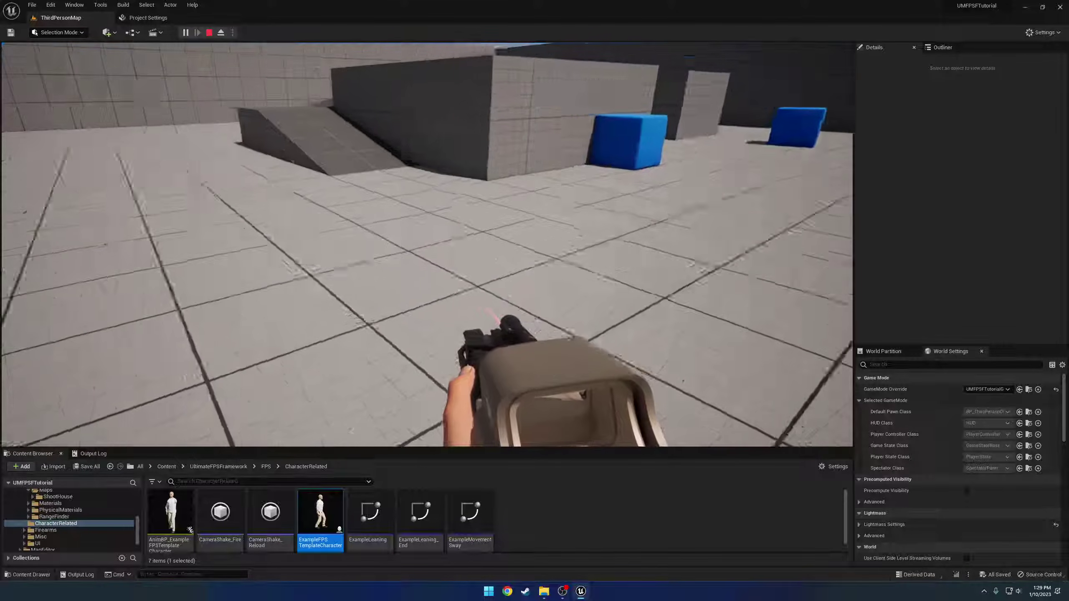
{"action": "key", "text": "Escape"}
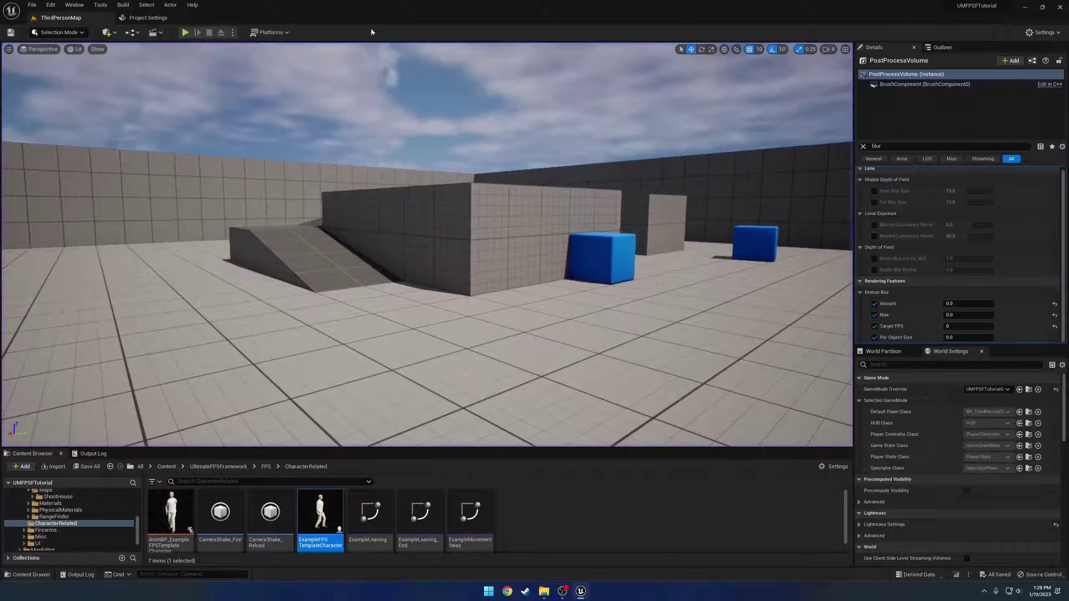
Switch the project's default Anti-Aliasing Method to Multisample Anti-Aliasing (MSAA).
{"action": "left_click", "coordinate": [160, 18]}
{"action": "left_click", "coordinate": [566, 171]}
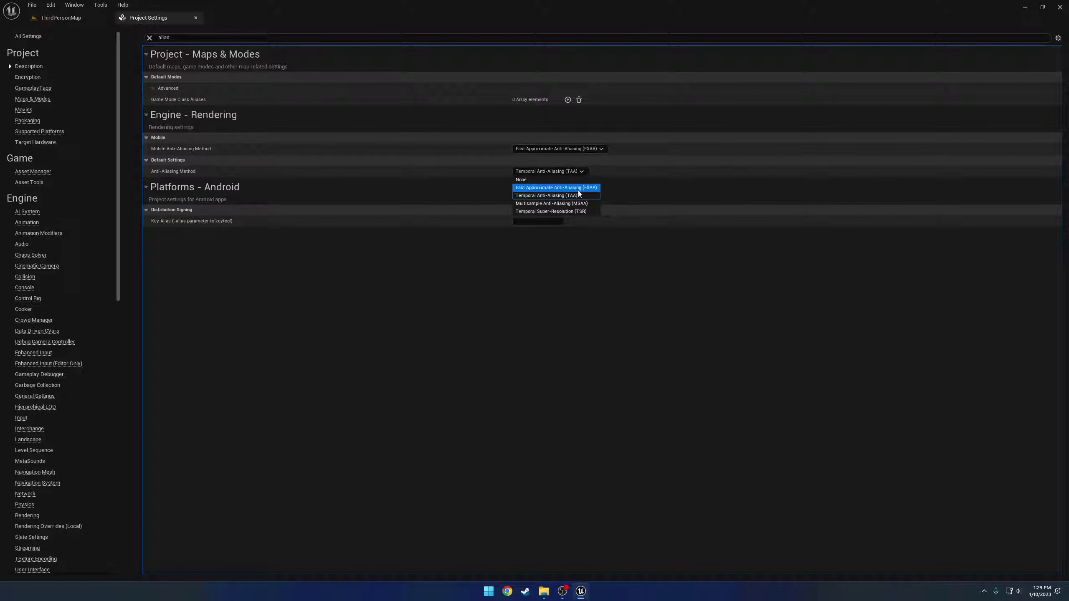
{"action": "left_click", "coordinate": [594, 204]}
Play-test ThirdPersonMap with Multisample Anti-Aliasing, checking the weapon and its laser, and end the session.
{"action": "left_click", "coordinate": [69, 20]}
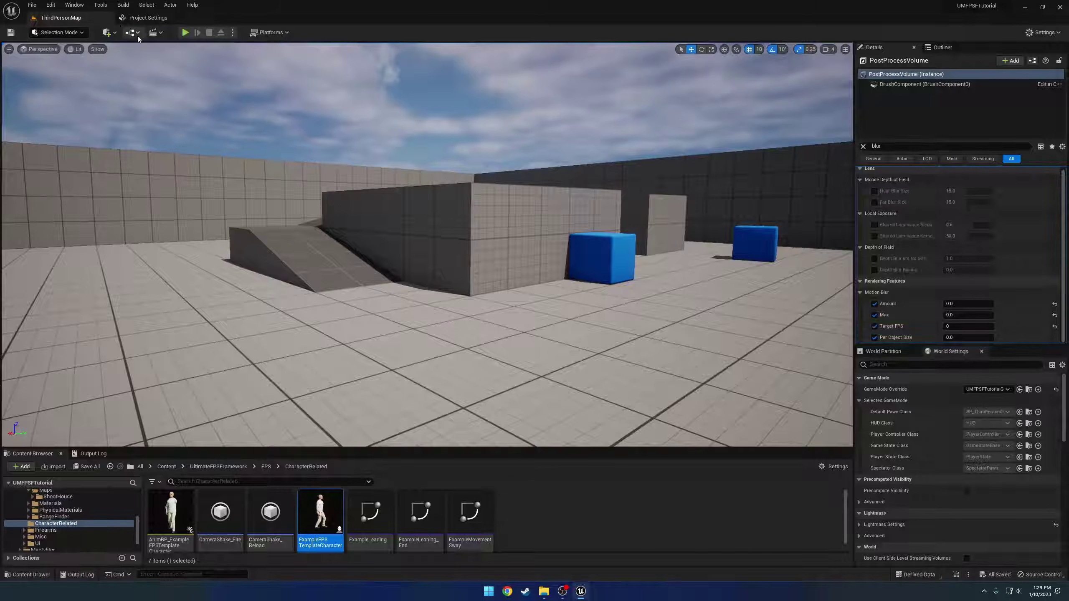
{"action": "left_click", "coordinate": [182, 31]}
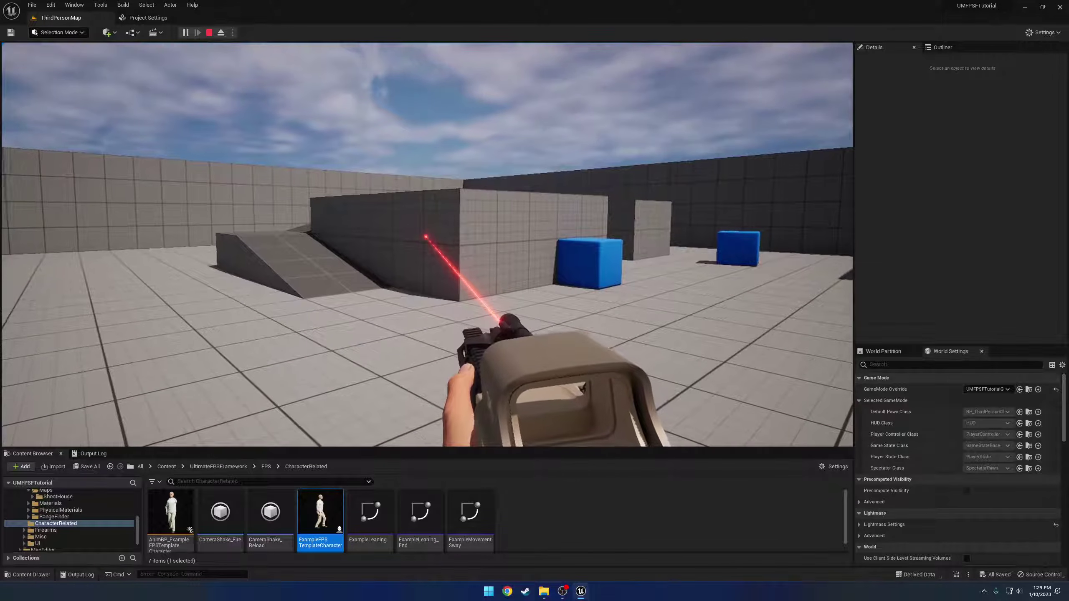
{"action": "key", "text": "Escape"}
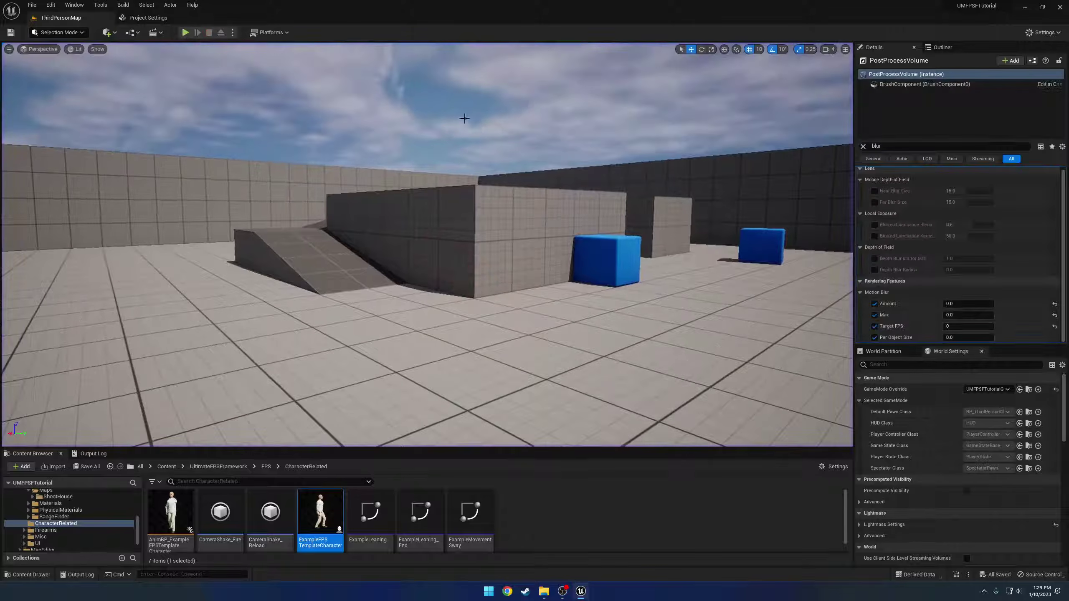
Switch the project's default Anti-Aliasing Method to Fast Approximate Anti-Aliasing (FXAA) and play-test ThirdPersonMap with the weapon's laser.
{"action": "left_click", "coordinate": [138, 18]}
{"action": "left_click", "coordinate": [572, 171]}
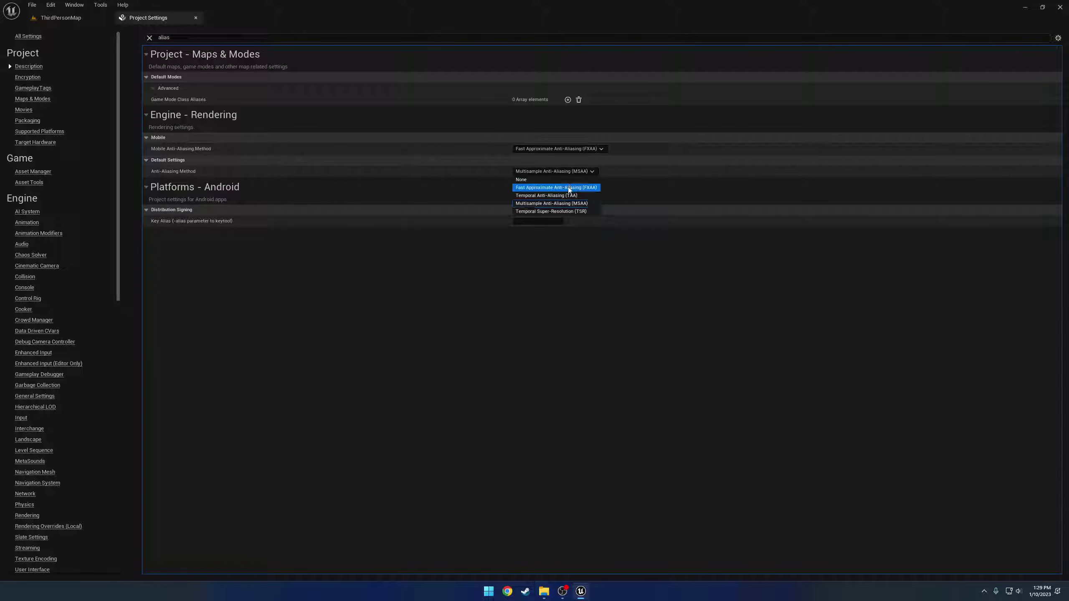
{"action": "left_click", "coordinate": [70, 19]}
{"action": "left_click", "coordinate": [185, 32]}
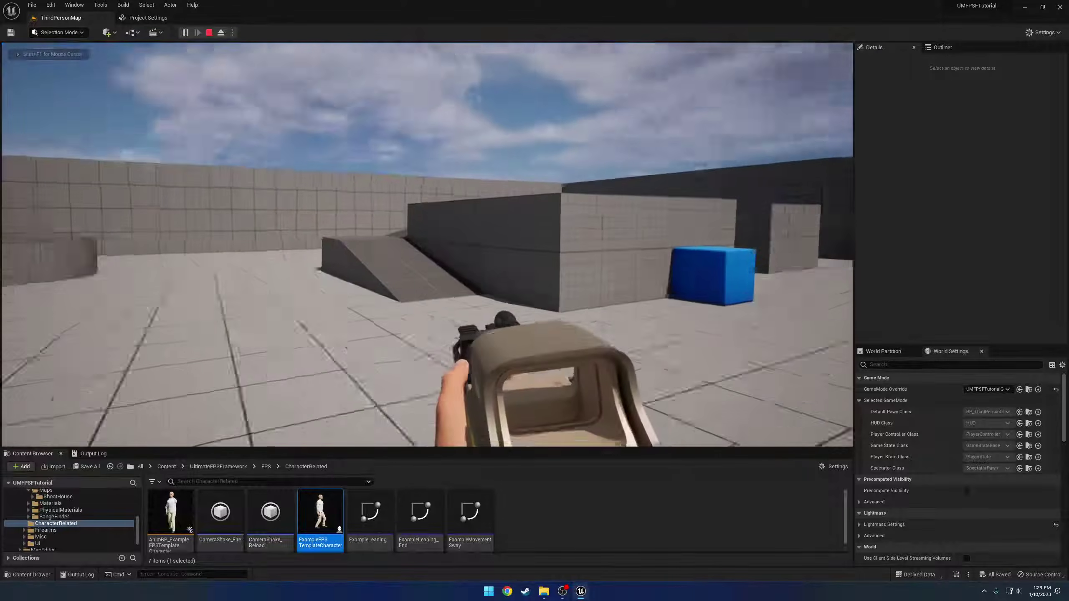
{"action": "key", "text": "t"}
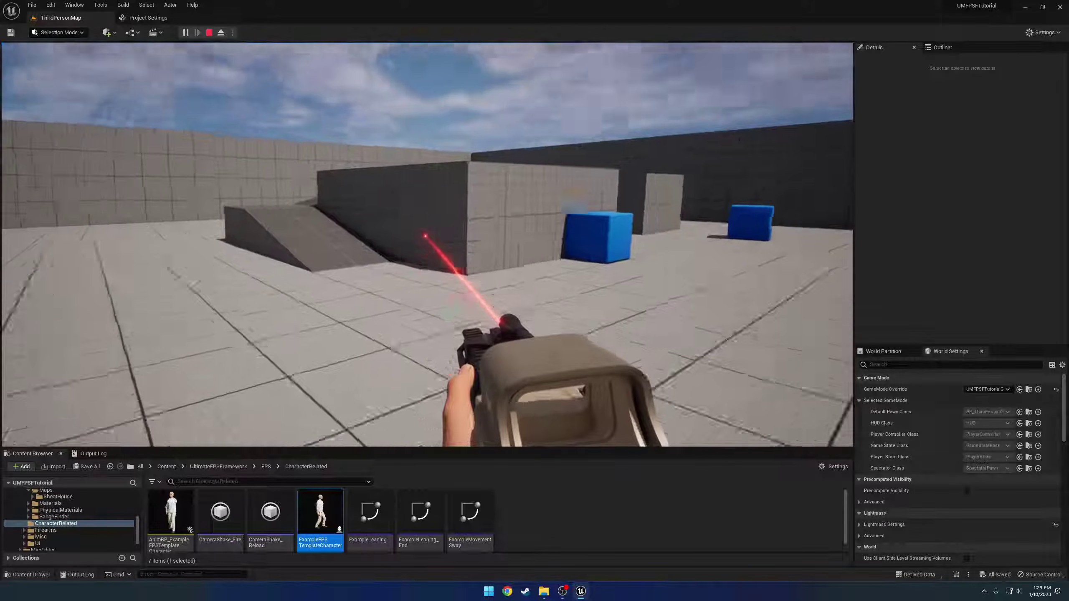
{"action": "key", "text": "Escape"}
Set the project's default Anti-Aliasing Method to None and play-test ThirdPersonMap to check the weapon and laser.
{"action": "left_click", "coordinate": [141, 19]}
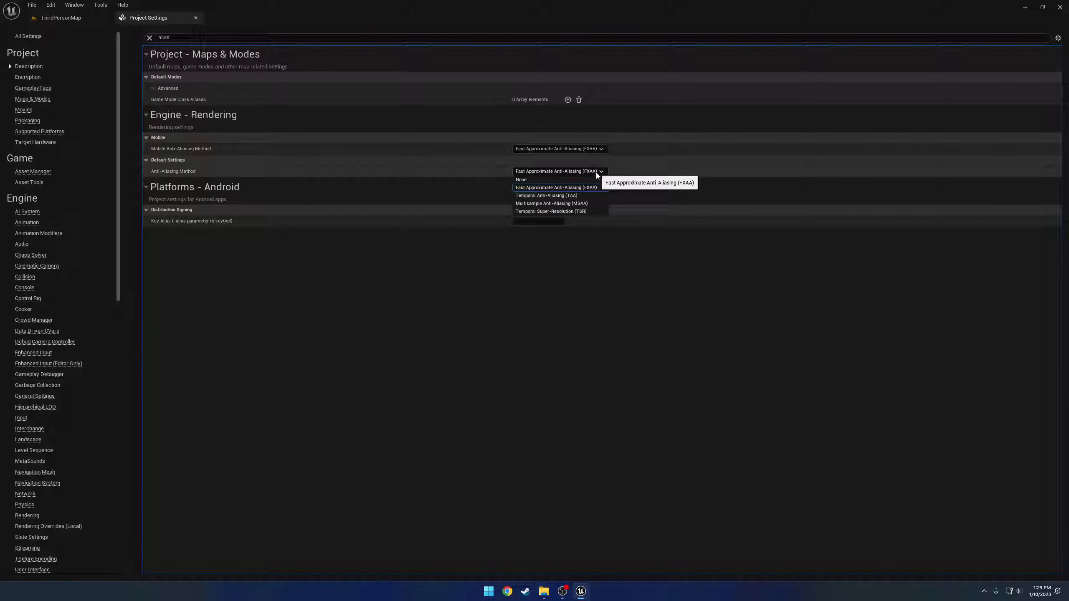
{"action": "left_click", "coordinate": [522, 179]}
{"action": "left_click", "coordinate": [40, 18]}
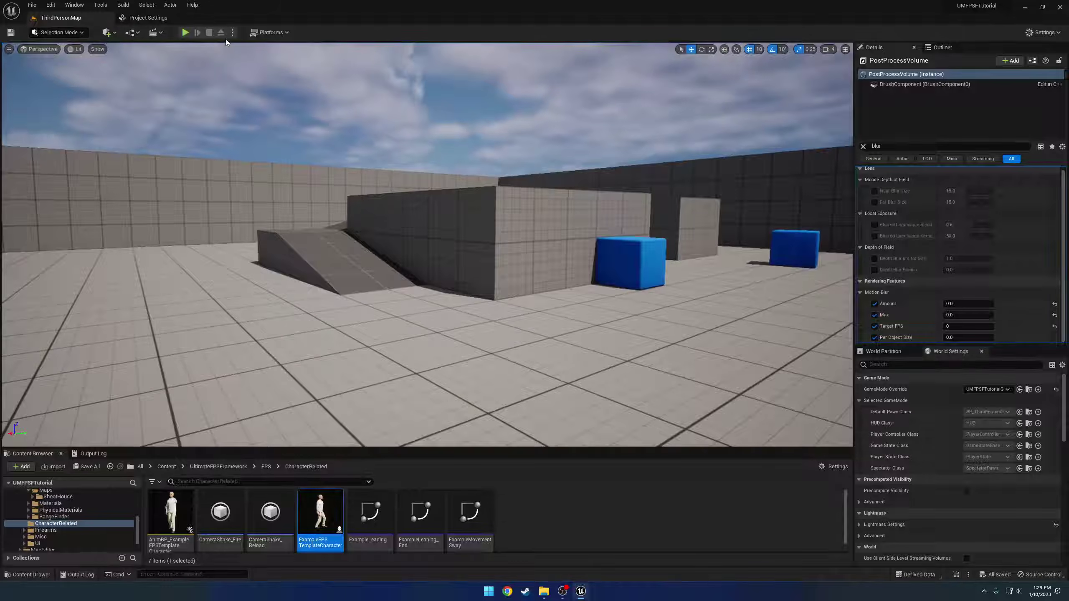
{"action": "left_click", "coordinate": [184, 33]}
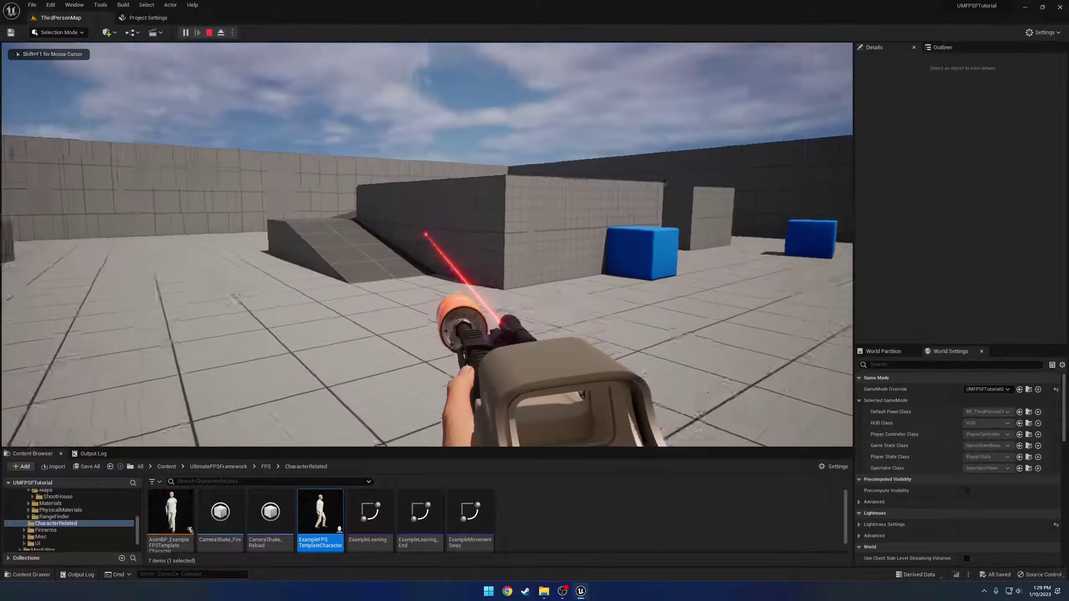
{"action": "key", "text": "Escape"}
Set the project's default Anti-Aliasing Method to Temporal Super-Resolution (TSR), closing Project Settings, and save the changes.
{"action": "left_click", "coordinate": [148, 18]}
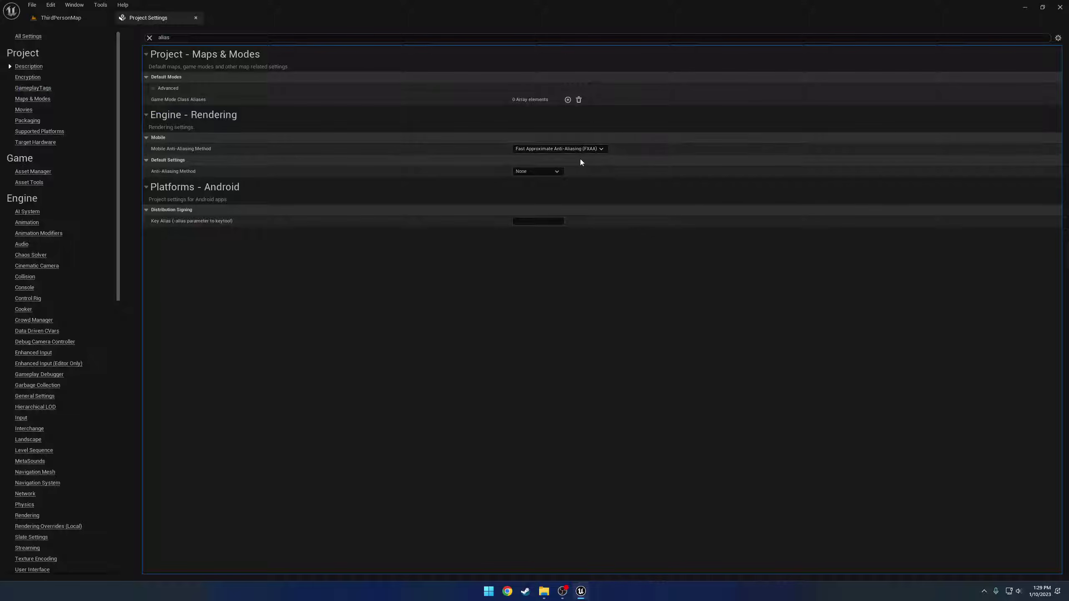
{"action": "left_click", "coordinate": [546, 171]}
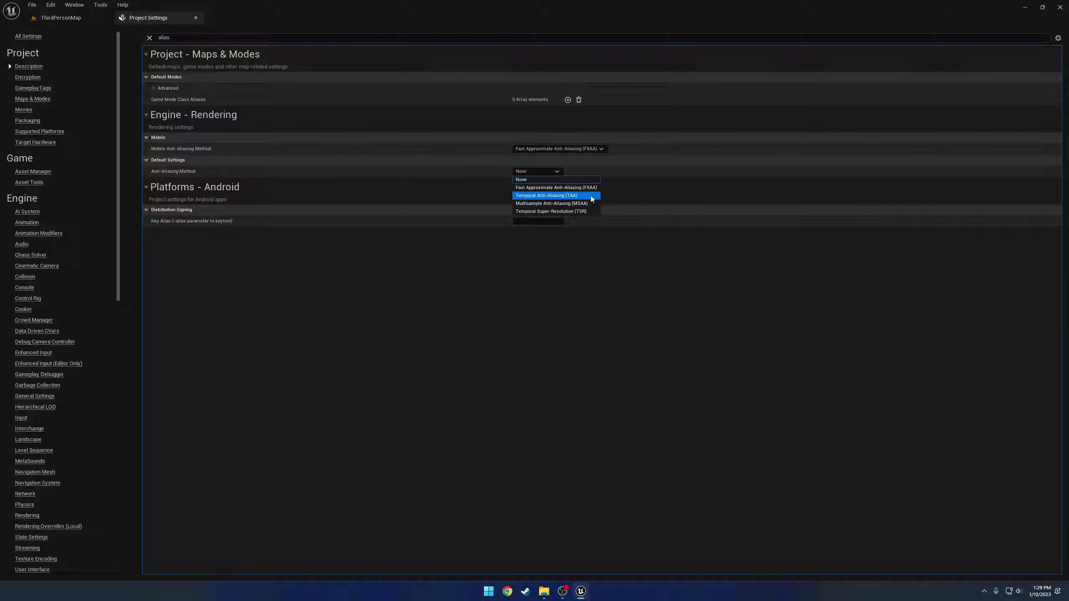
{"action": "left_click", "coordinate": [589, 195]}
{"action": "left_click", "coordinate": [561, 171]}
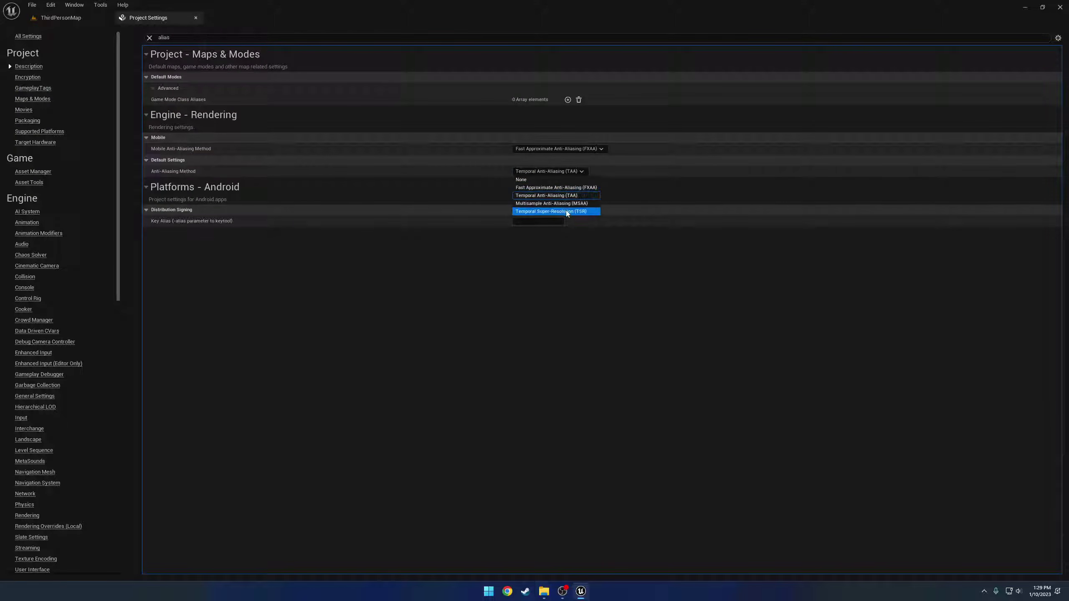
{"action": "left_click", "coordinate": [547, 211]}
{"action": "left_click", "coordinate": [196, 18]}
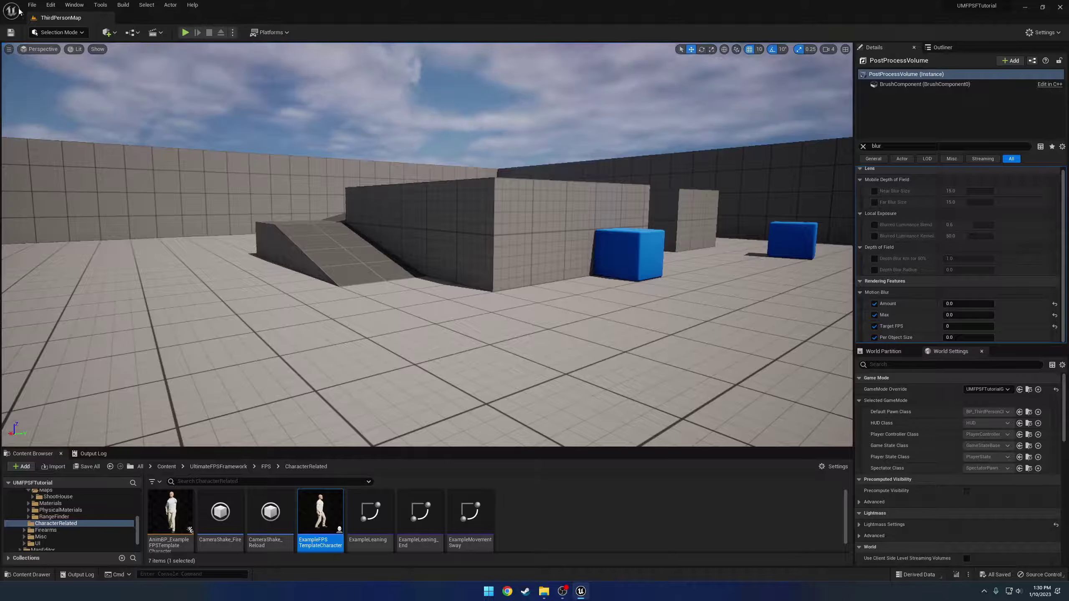
{"action": "left_click", "coordinate": [32, 5]}
{"action": "left_click", "coordinate": [84, 103]}
Play-test ThirdPersonMap with Temporal Super-Resolution, aiming down the sight and toggling the weapon's laser, and end the session.
{"action": "left_click", "coordinate": [189, 33]}
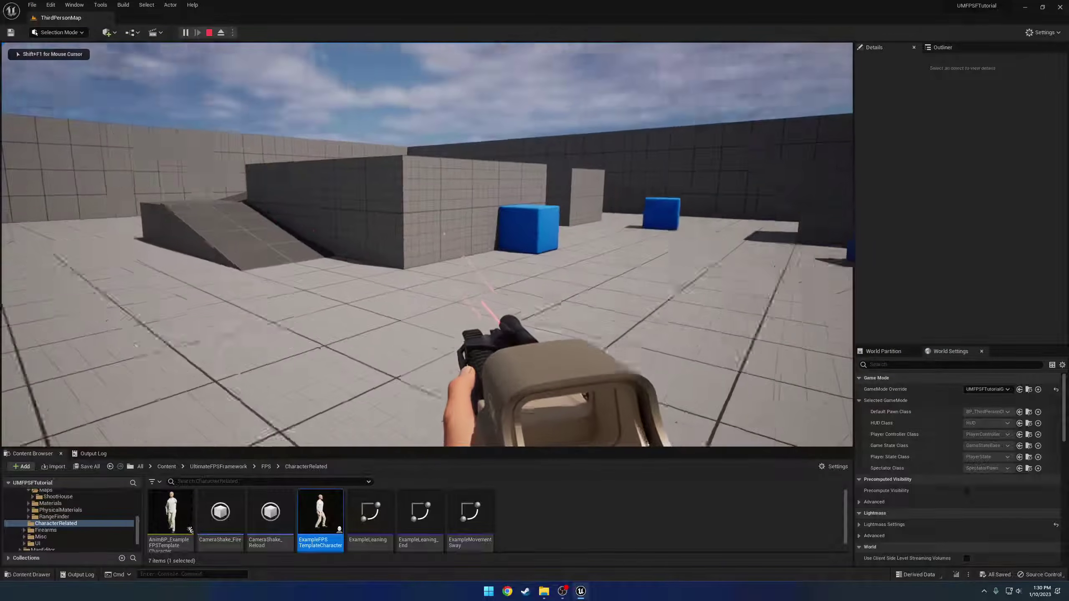
{"action": "right_click", "coordinate": [427, 245]}
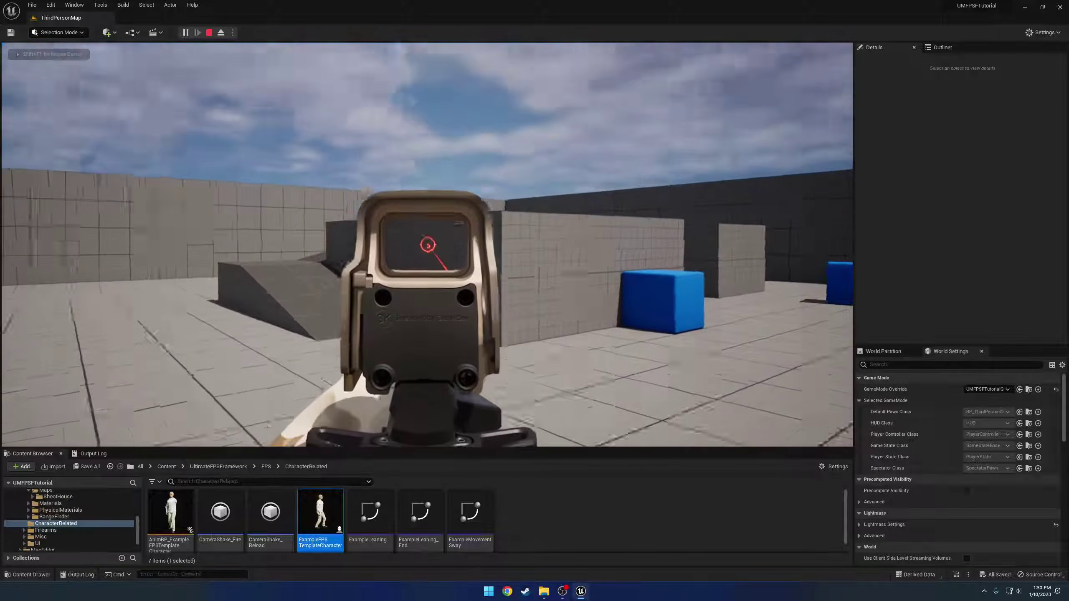
{"action": "right_click", "coordinate": [427, 244]}
{"action": "key", "text": "f"}
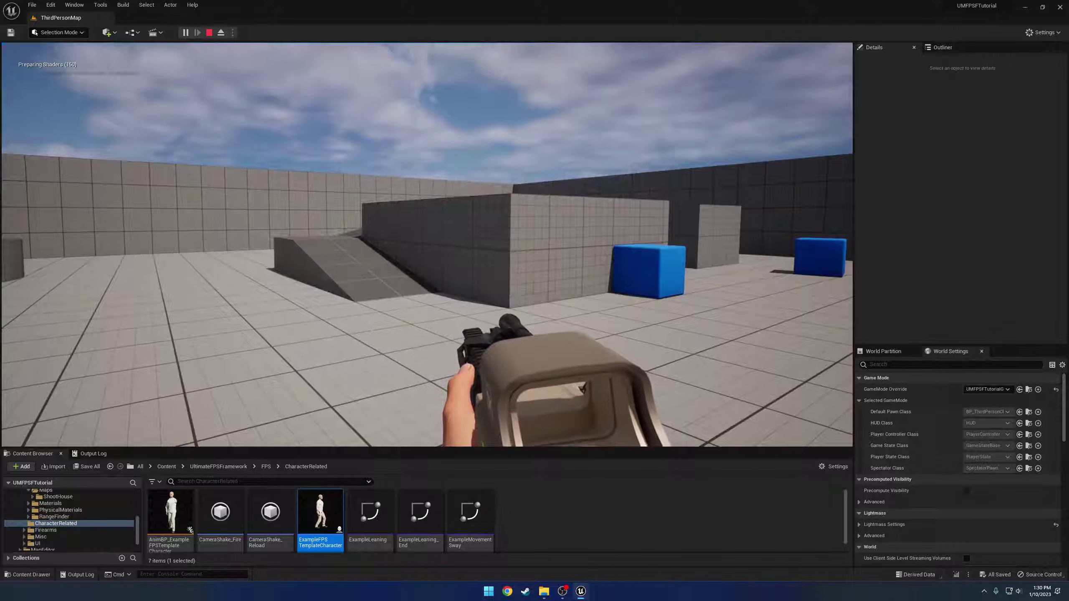
{"action": "key", "text": "t"}
{"action": "key", "text": "t"}
{"action": "key", "text": "t"}
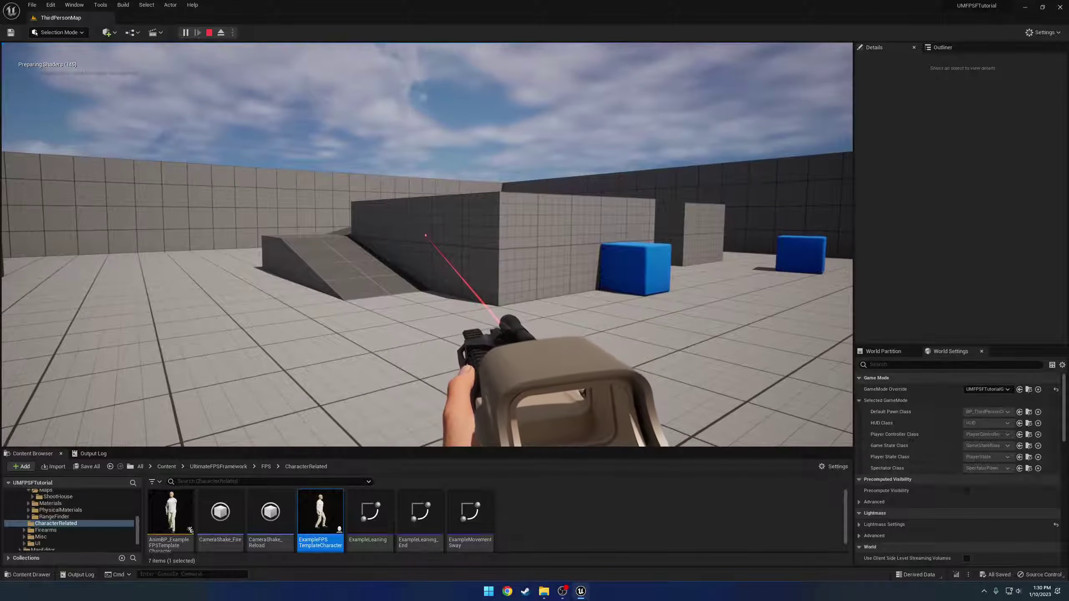
{"action": "key", "text": "t"}
{"action": "key", "text": "t"}
{"action": "key", "text": "t"}
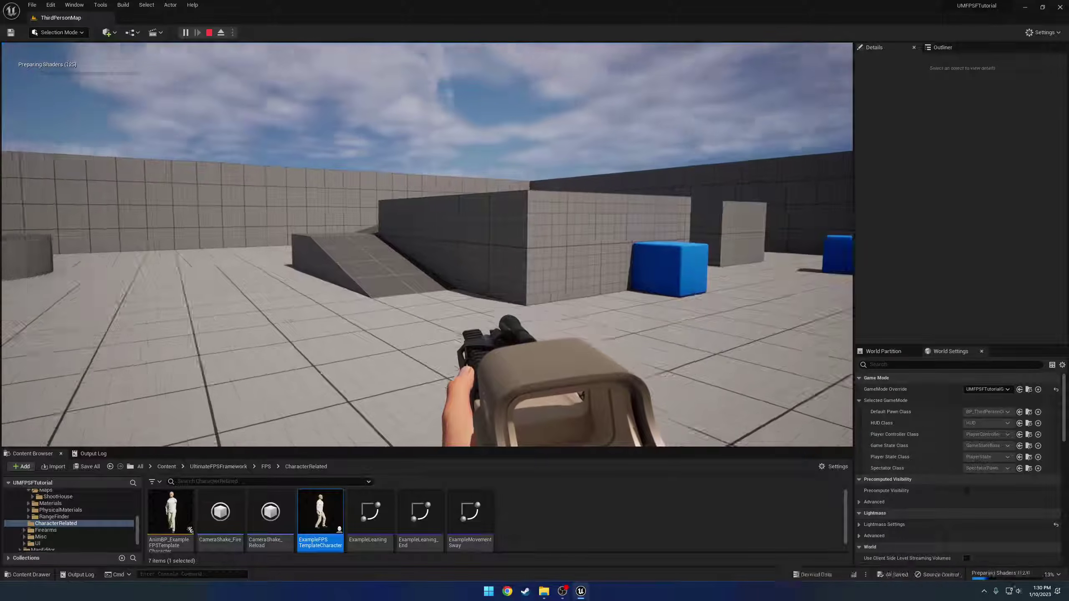
{"action": "key", "text": "Escape"}
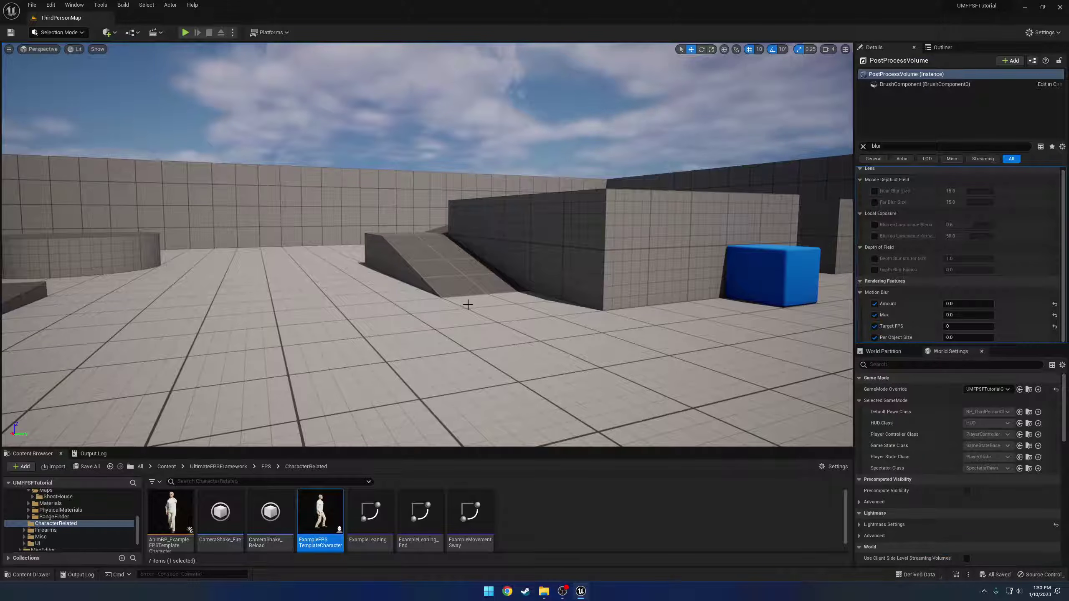
Clear the "blur" filter from the PostProcessVolume's details and look across the level.
{"action": "right_click_drag", "start_coordinate": [484, 297], "coordinate": [379, 278]}
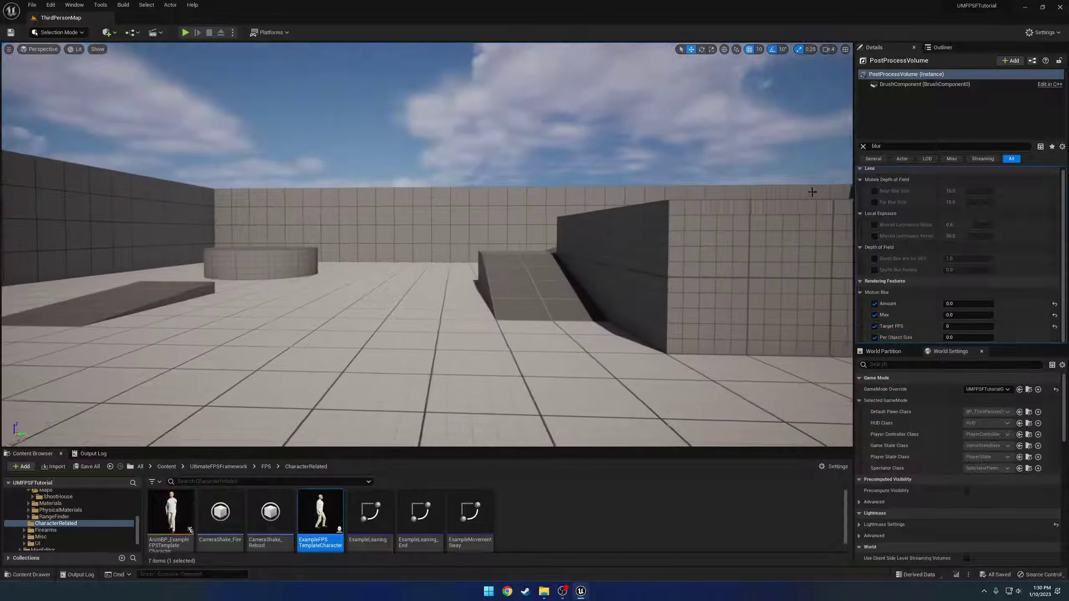
{"action": "left_click", "coordinate": [863, 146]}
{"action": "right_click_drag", "start_coordinate": [678, 202], "coordinate": [676, 202]}
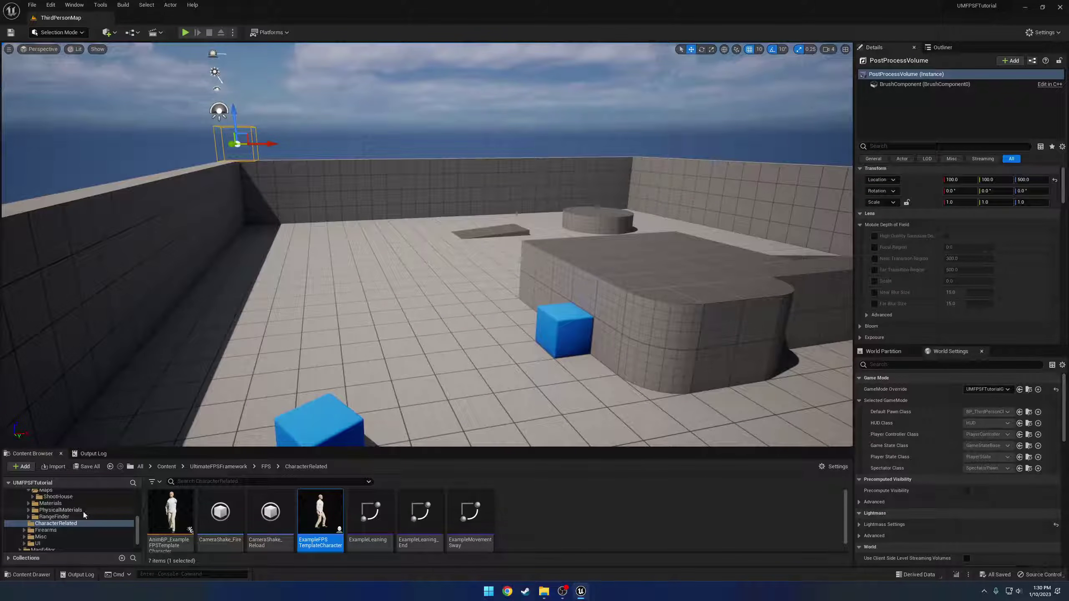
Collapse the FPS, ThirdPerson and UltimateFPSFramework folders in the content tree and show the contents of UltimateFPSFramework.
{"action": "scroll", "coordinate": [82, 518], "scroll_direction": "up", "scroll_amount": 5}
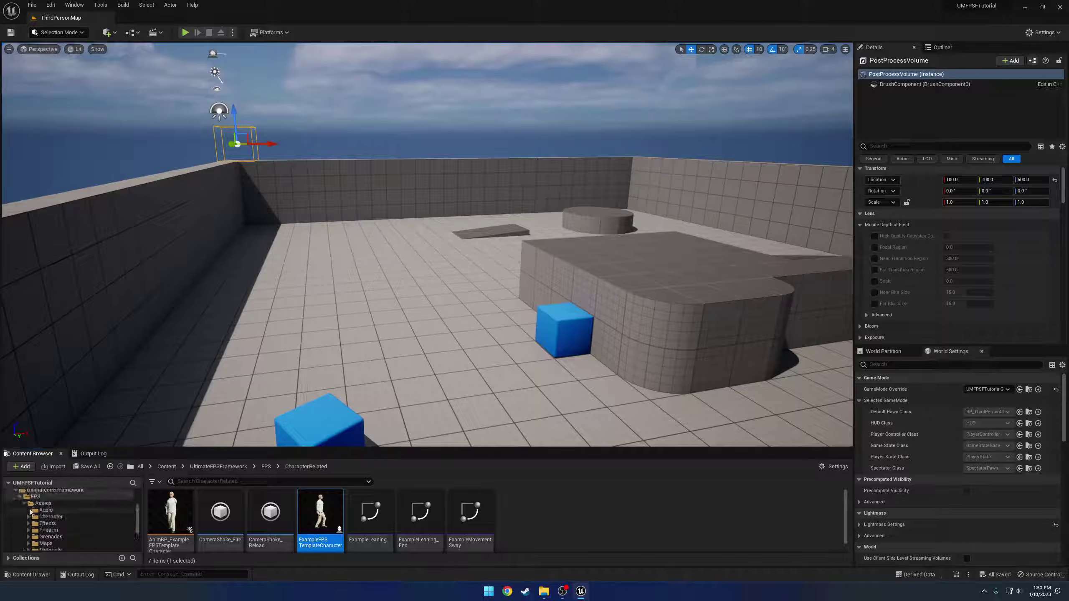
{"action": "double_click", "coordinate": [19, 502]}
{"action": "scroll", "coordinate": [42, 512], "scroll_direction": "up", "scroll_amount": 3}
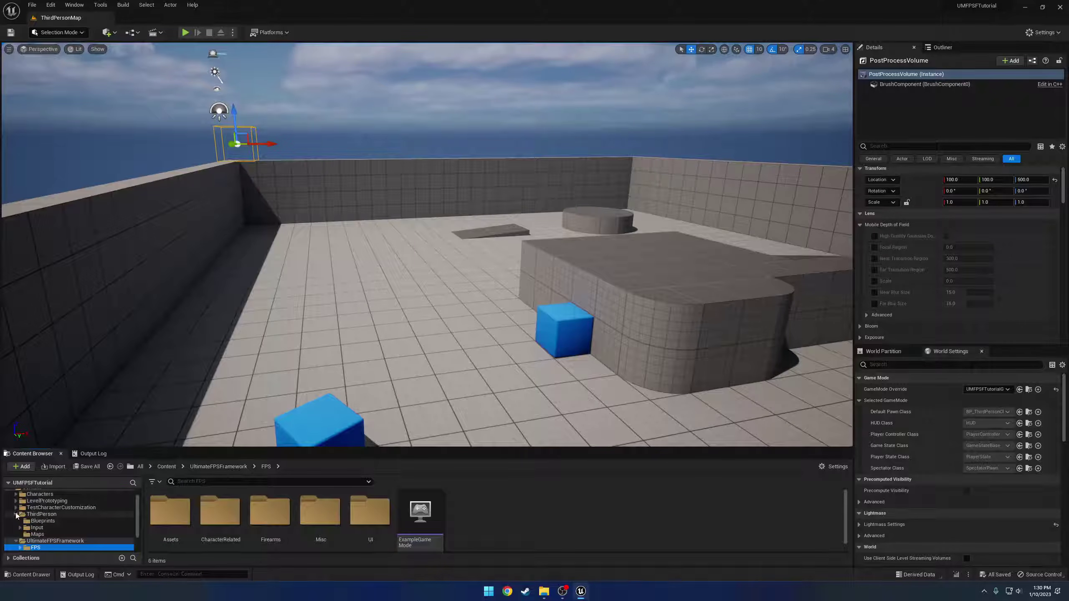
{"action": "left_click", "coordinate": [16, 534]}
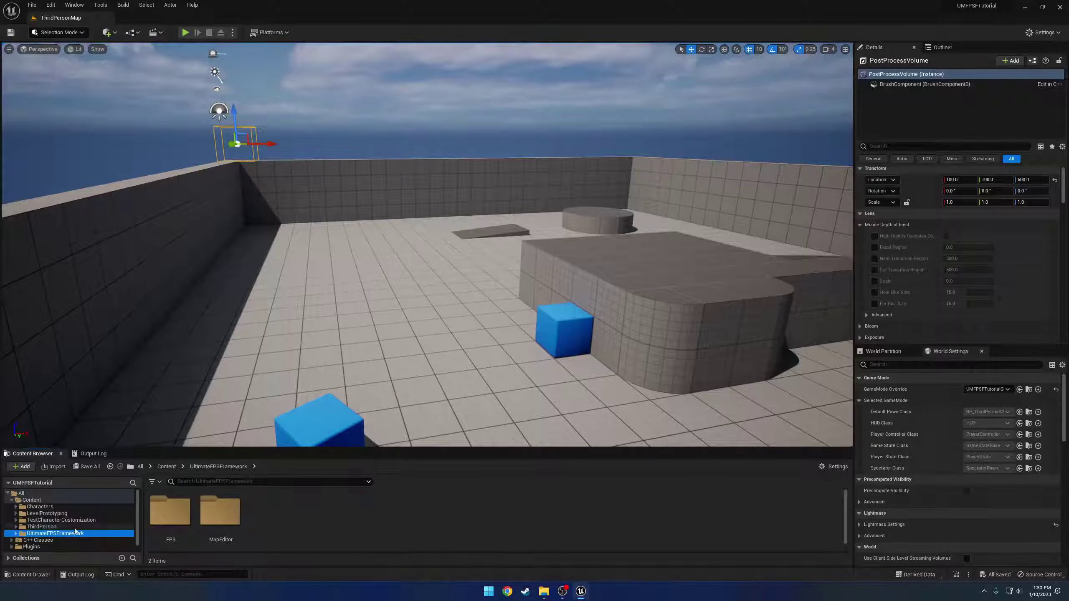